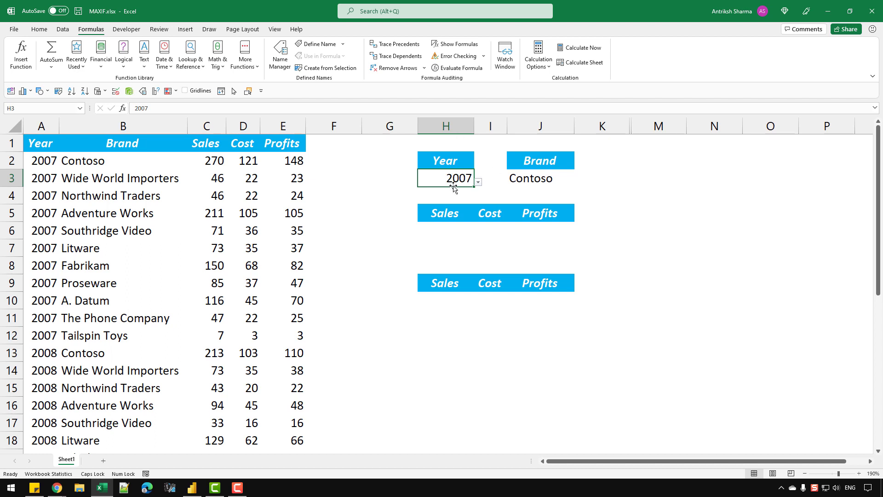
- Check which years can be chosen in cell H3 and look at the brand criterion in J3
click(530, 183)
click(469, 176)
click(478, 182)
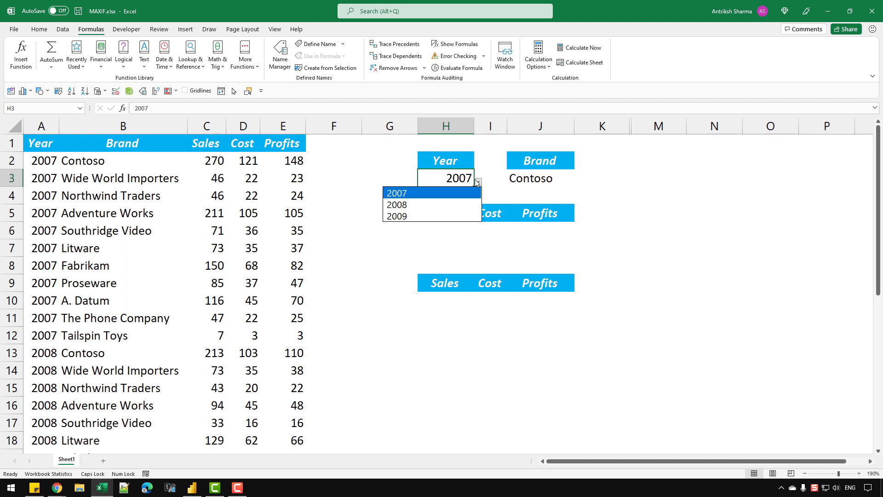
click(566, 180)
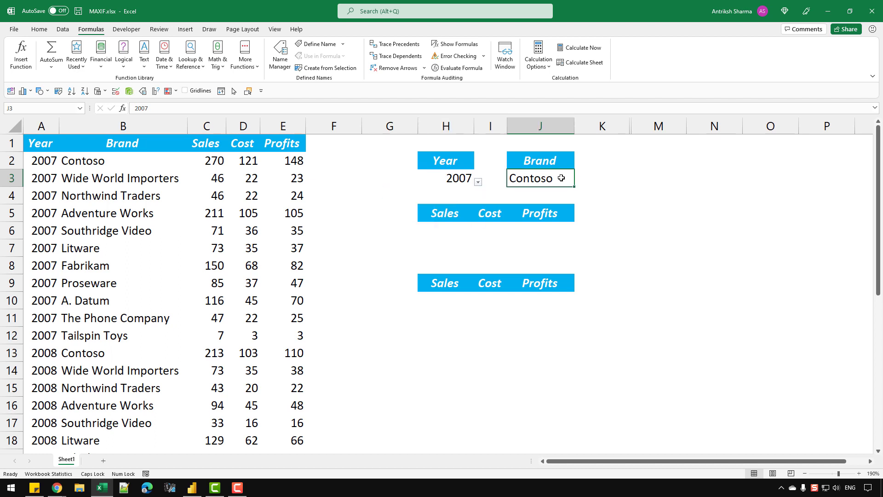
- Examine the source table's Year, Brand, Sales, Cost and Profits columns
click(42, 148)
key(ctrl+shift+Down)
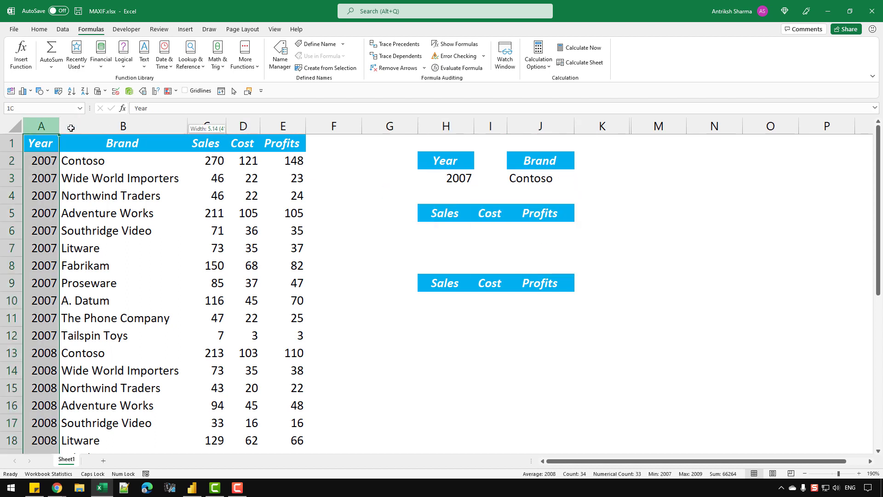
key(shift+Right)
key(shift+Right)
key(shift+Right)
click(43, 148)
click(104, 144)
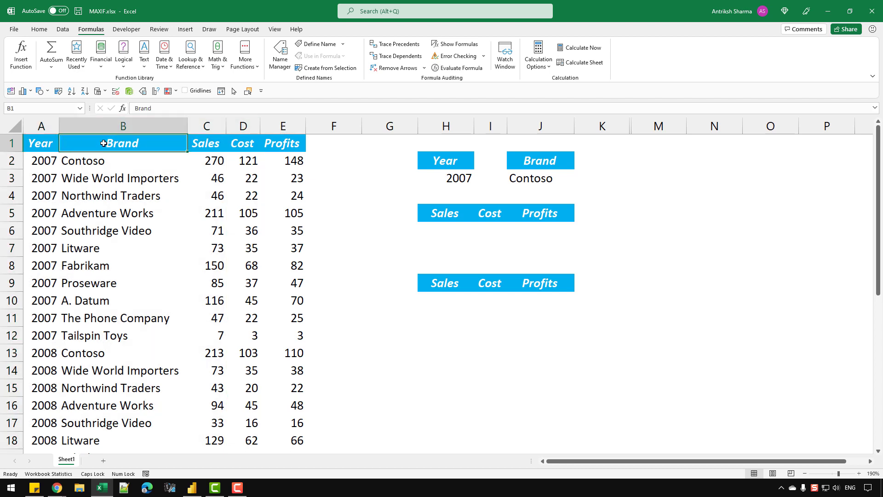
click(214, 143)
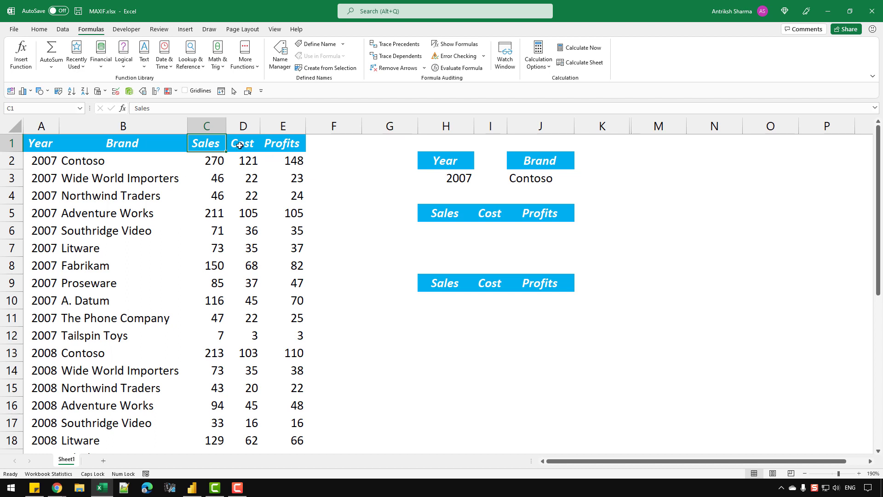
click(240, 144)
key(Down)
click(284, 154)
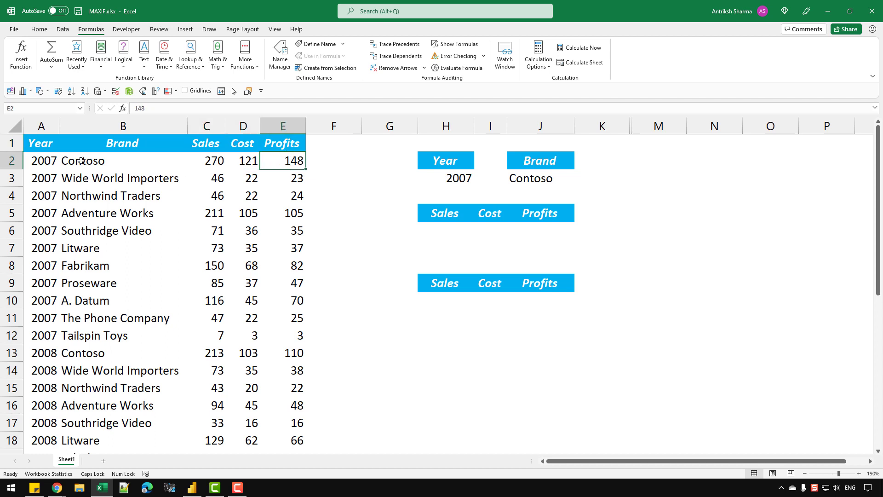
- Review the year and brand criteria cells H3 and J3 together with the empty result cells below them
click(453, 235)
click(455, 179)
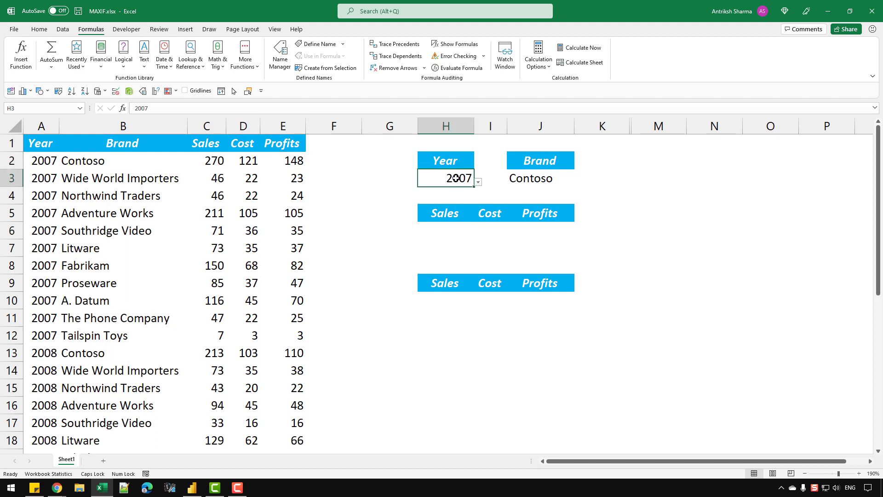
click(539, 184)
click(460, 178)
click(555, 179)
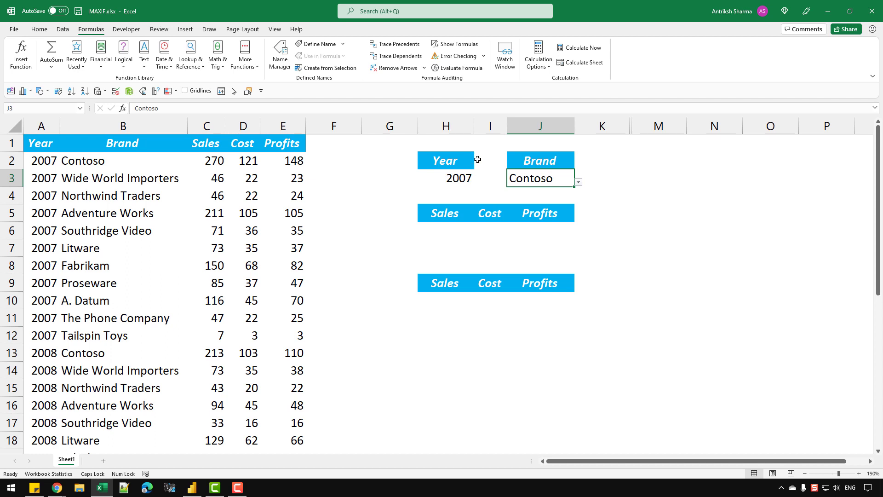
click(495, 236)
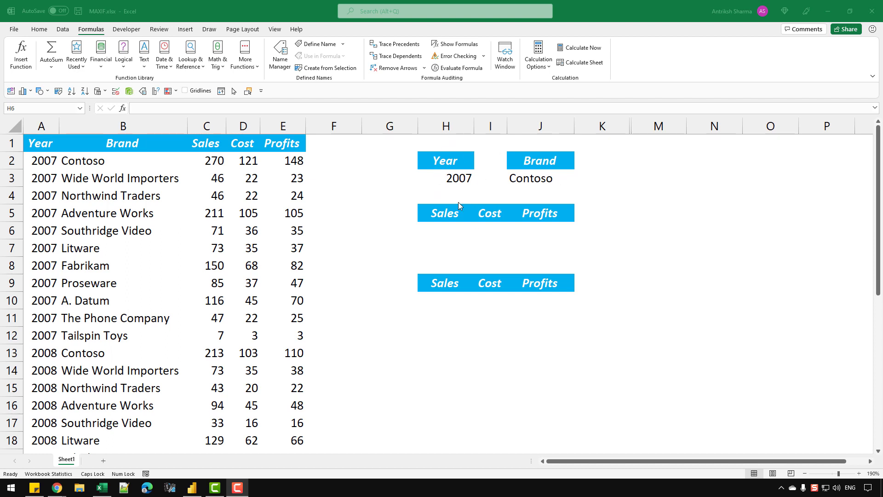
- Begin an IF formula in H6 that tests whether the absolute range $A$2:$A$34 equals the year in $H$3
click(442, 236)
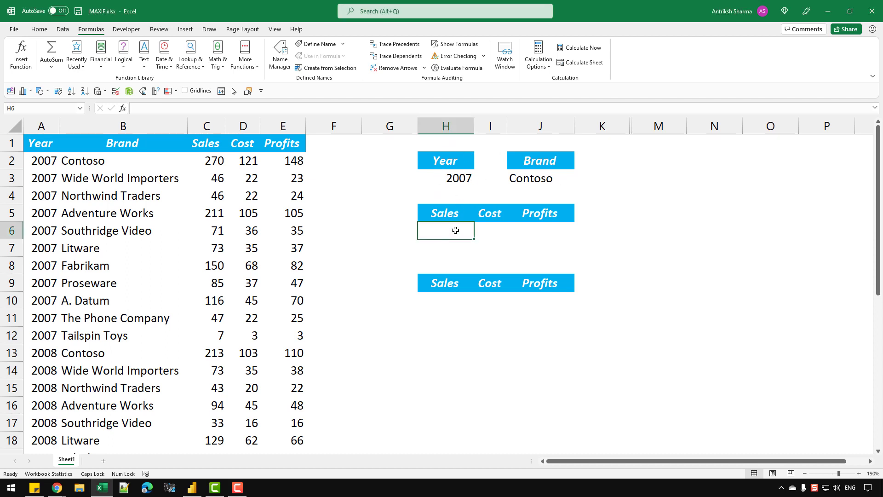
text(=IF()
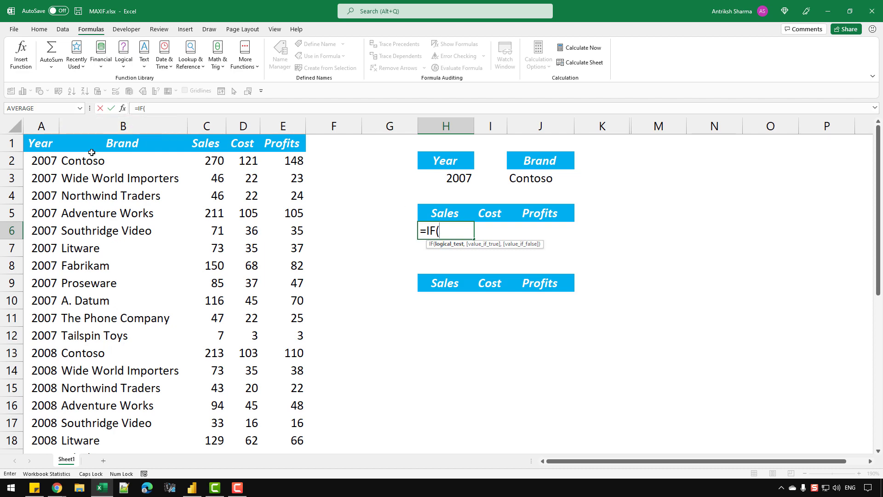
click(53, 159)
key(ctrl+shift+Down)
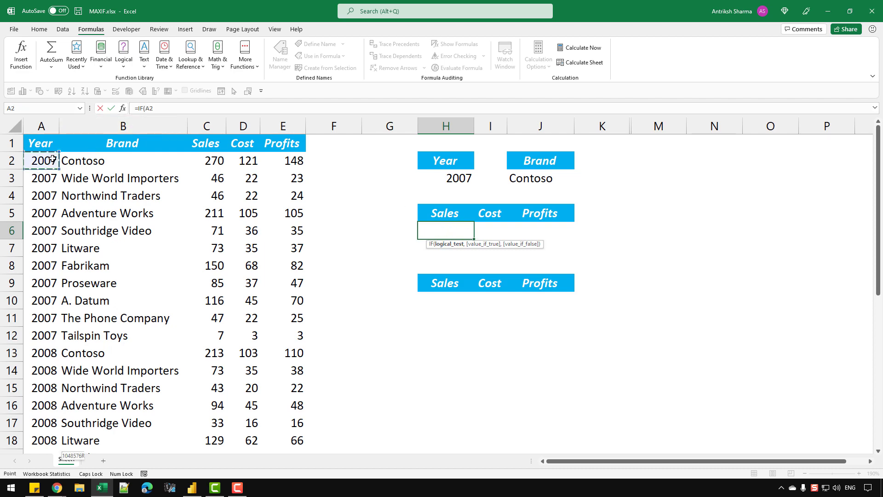
scroll(52, 159, up, 5)
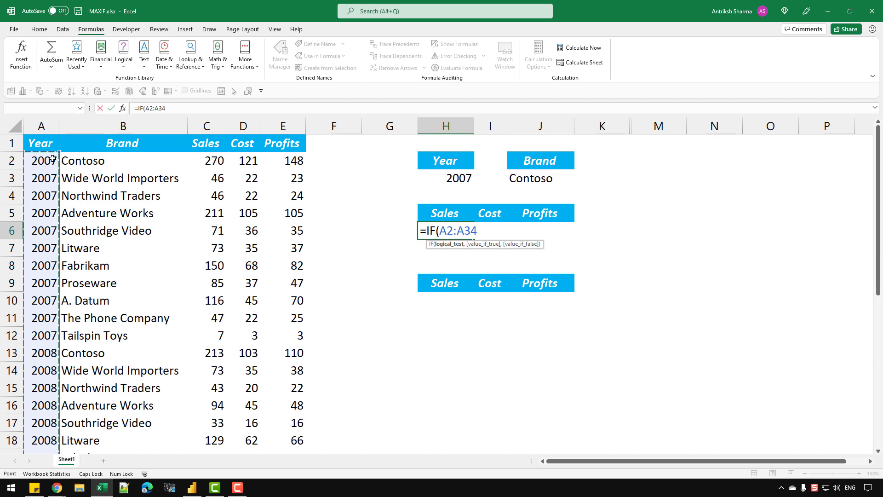
key(F4)
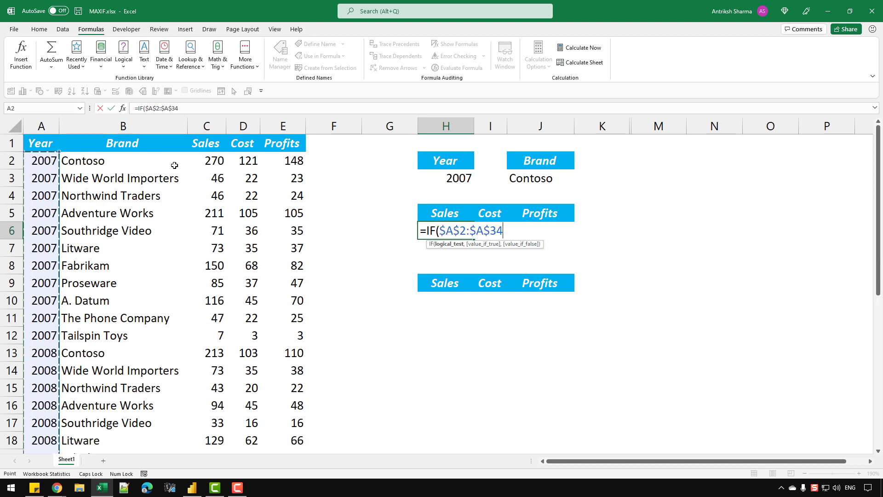
text(=)
click(453, 178)
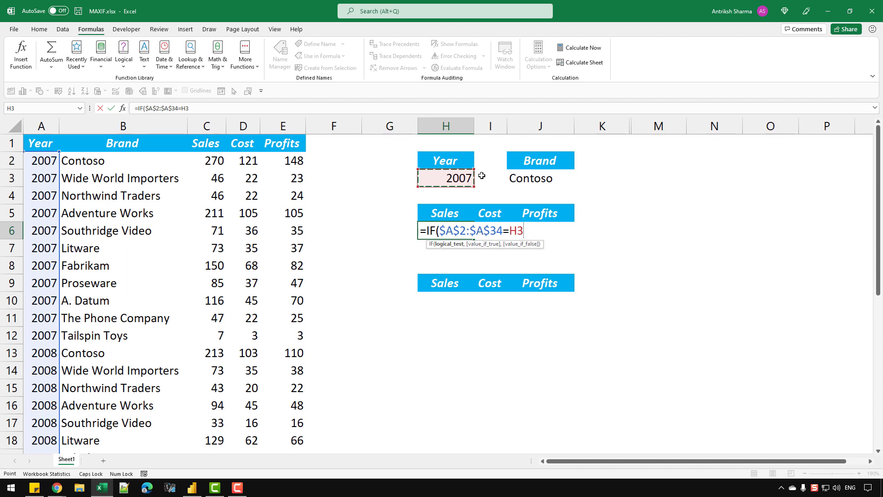
key(F4)
text(,)
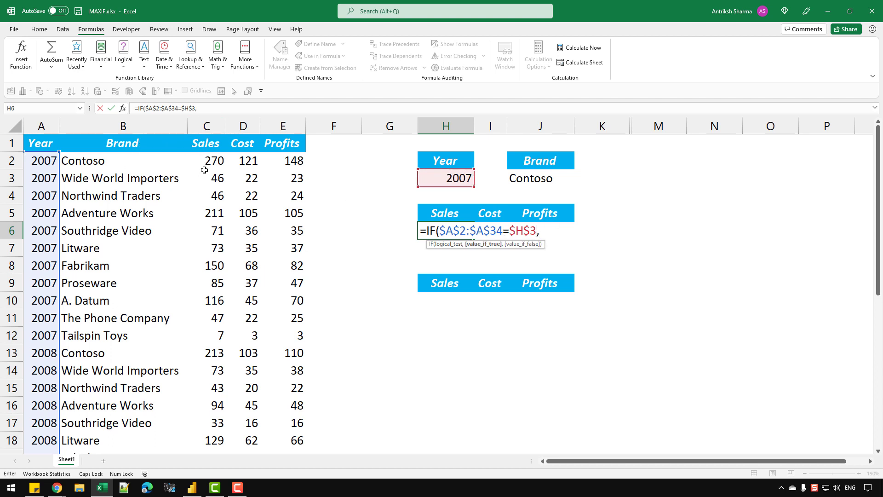
- Complete the H6 formula with the row-locked sales range C$2:C$34 as the value if true, and enter it
click(211, 156)
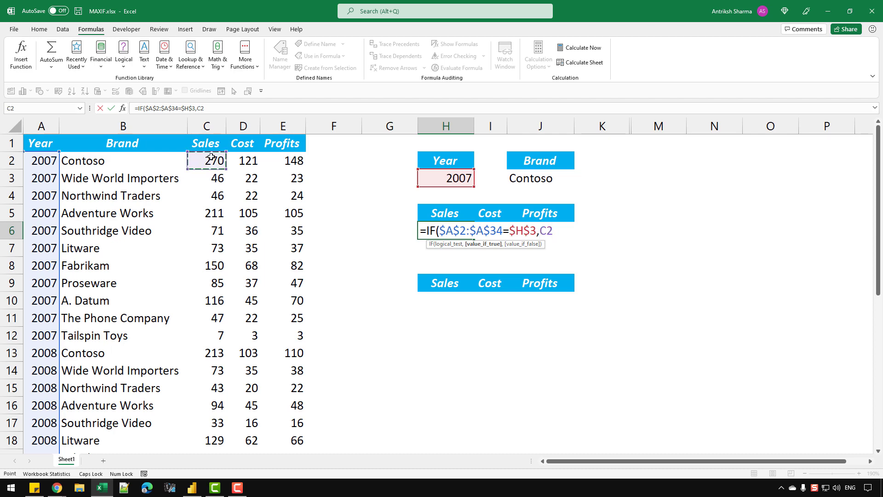
key(ctrl+shift+Down)
scroll(211, 157, up, 5)
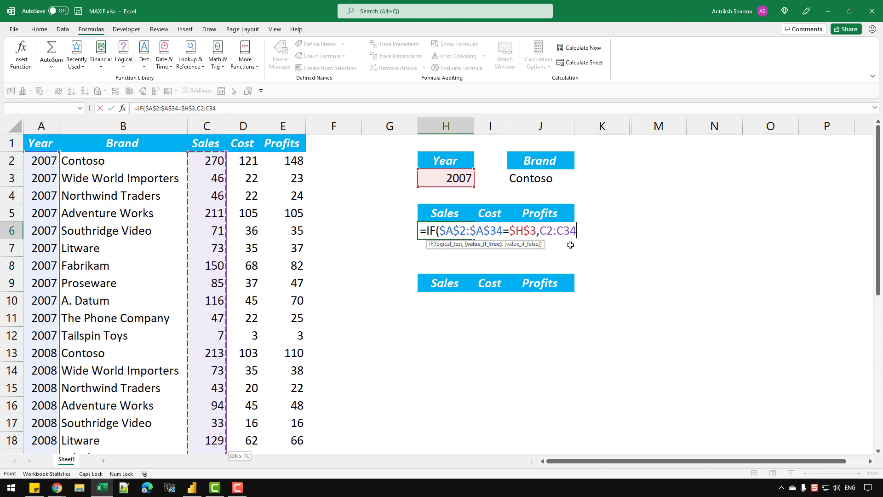
key(F4)
key(F4)
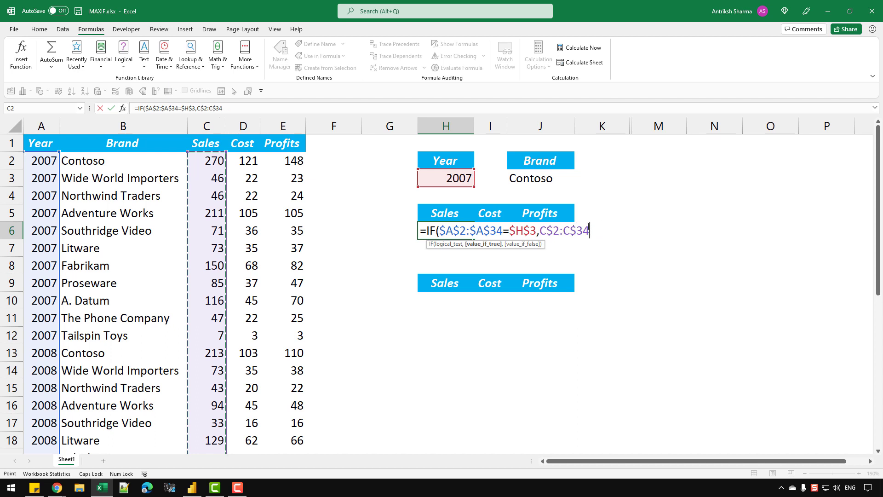
text())
key(Return)
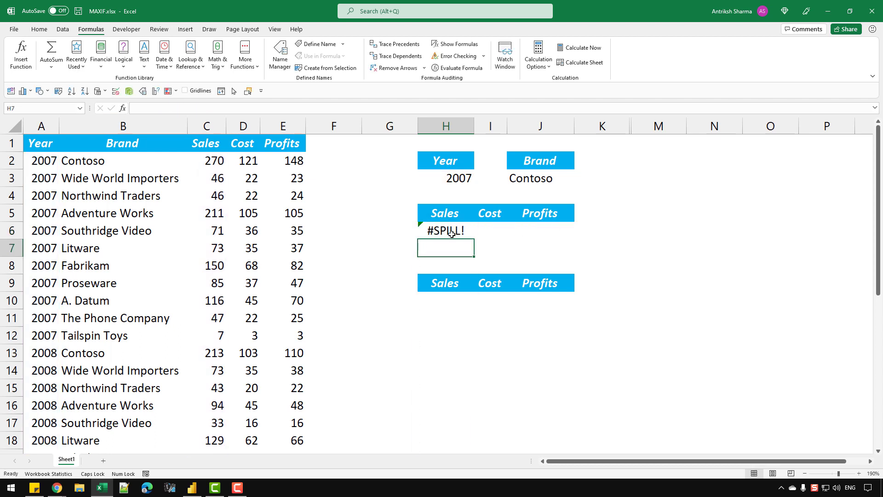
- Clear the second Sales, Cost and Profits header in H9:J9, including its formatting, to make room for the spilled results
drag(419, 282, 571, 277)
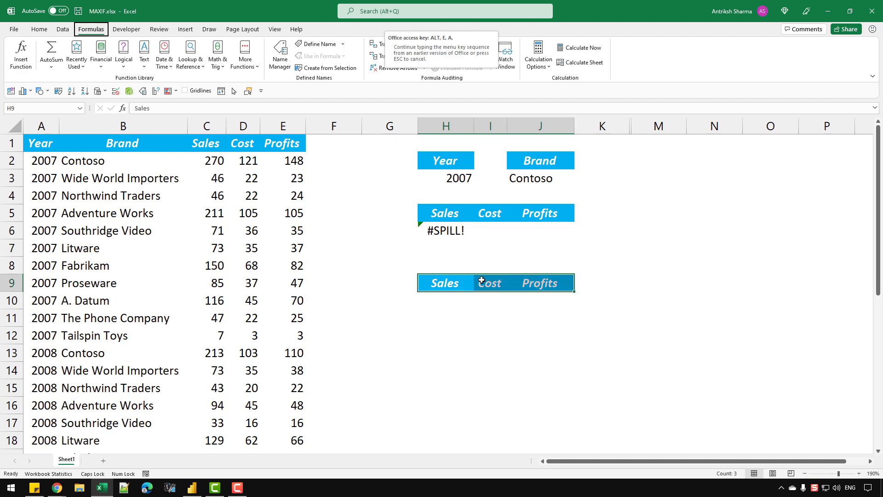
key(Delete)
click(488, 269)
scroll(485, 275, down, 1)
scroll(486, 275, up, 1)
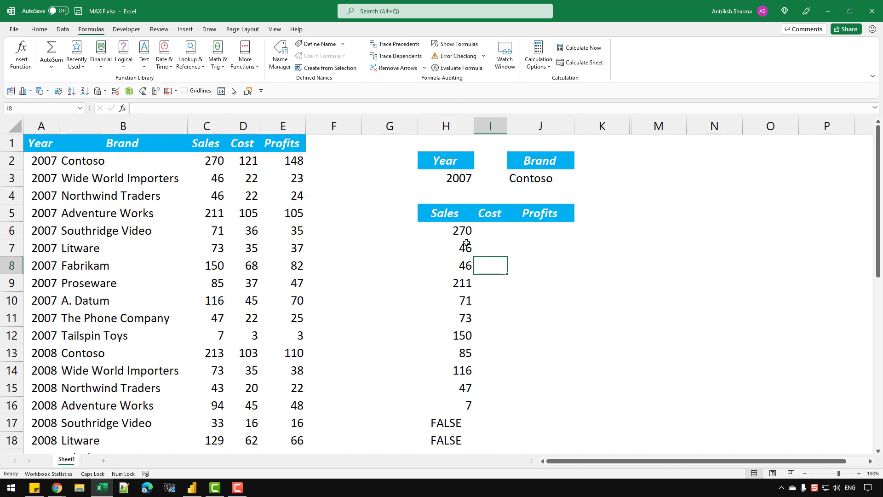
- Compare the spilled values with the 2007 sales, and wrap the IF formula in H6 in MAX
click(464, 232)
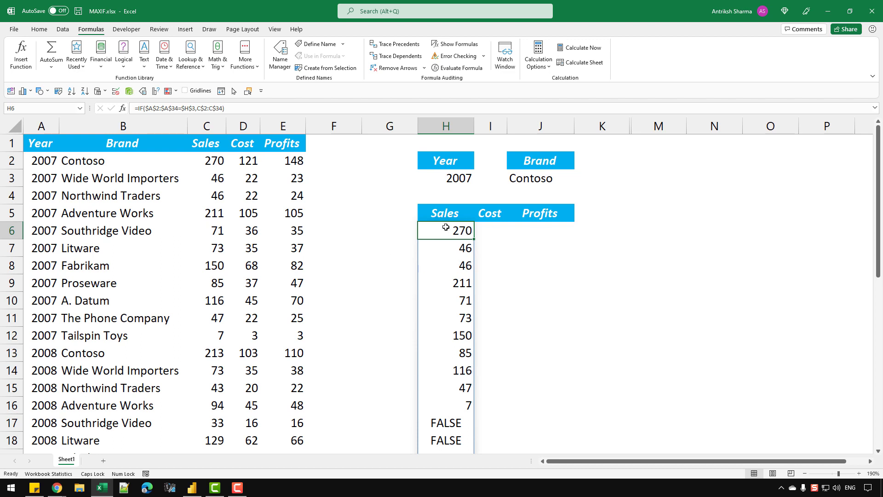
drag(453, 232, 455, 405)
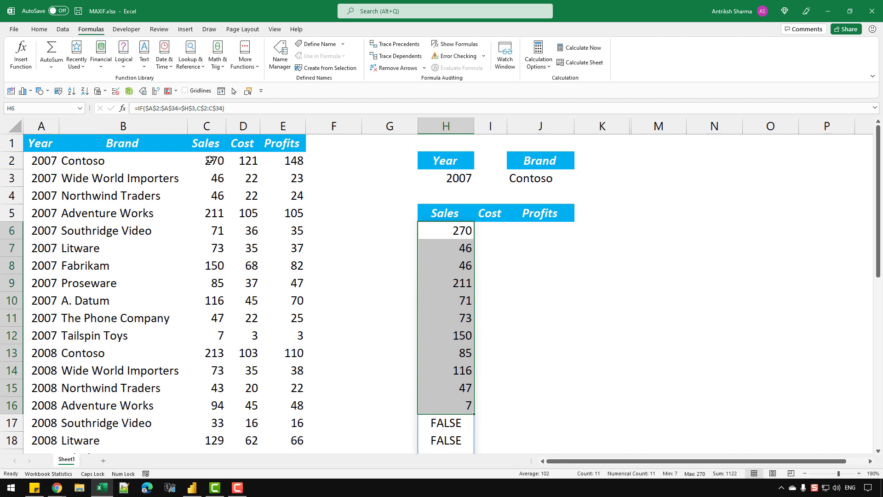
drag(206, 161, 208, 337)
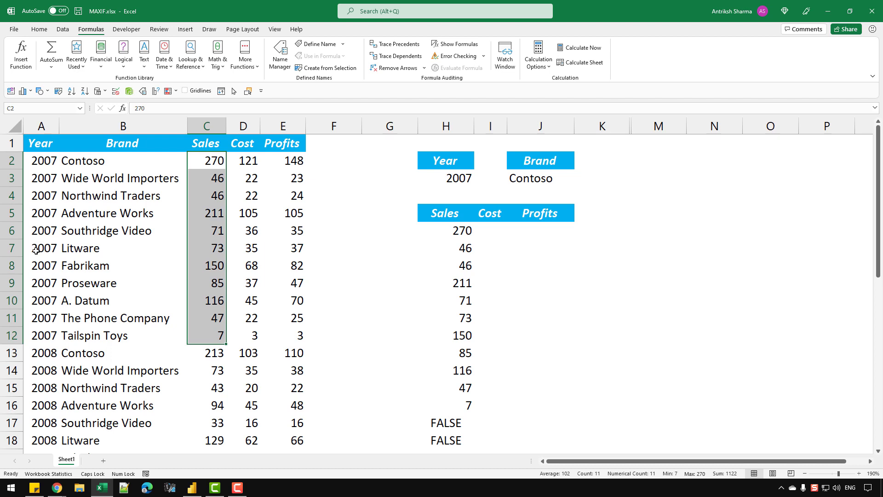
drag(453, 230, 461, 399)
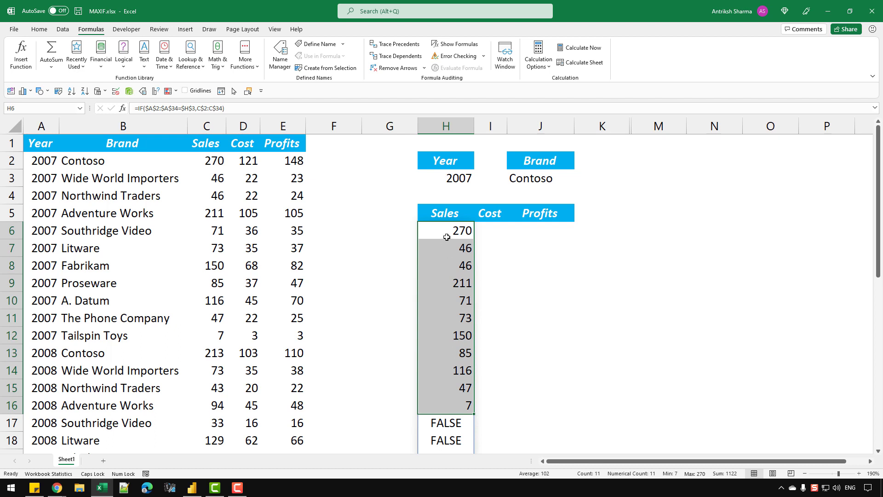
double_click(428, 231)
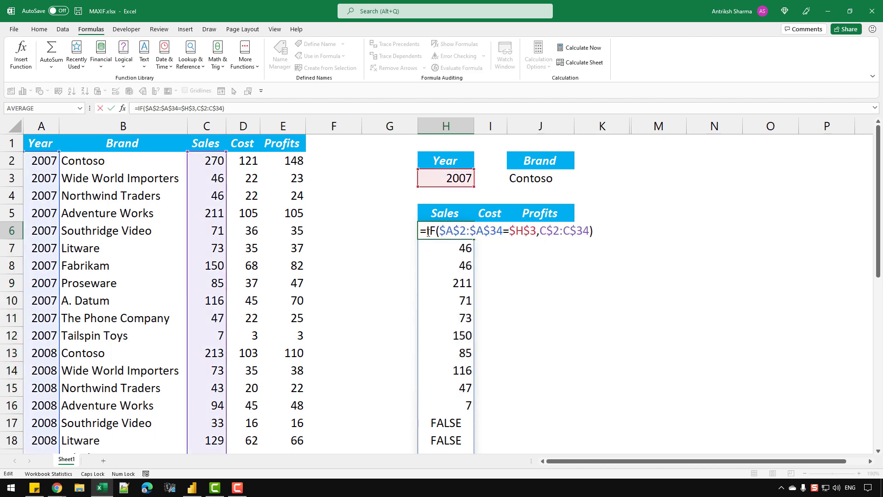
text(MAX()
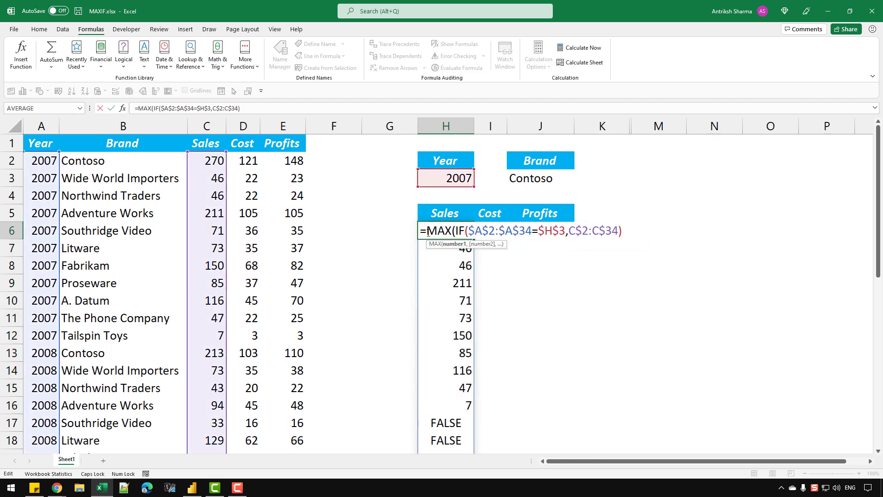
text())
key(Return)
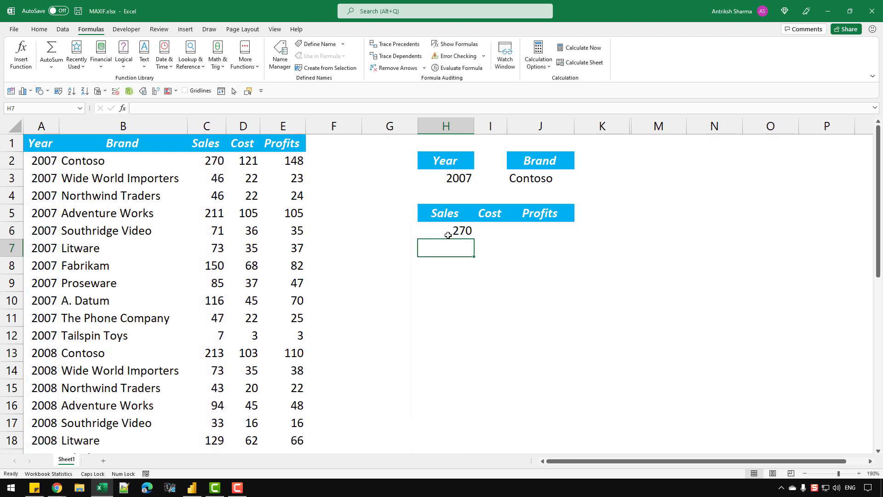
- Check the 2007 sales in C2:C12 and re-enter the MAX(IF()) formula in H6 as a legacy array formula
drag(200, 161, 213, 330)
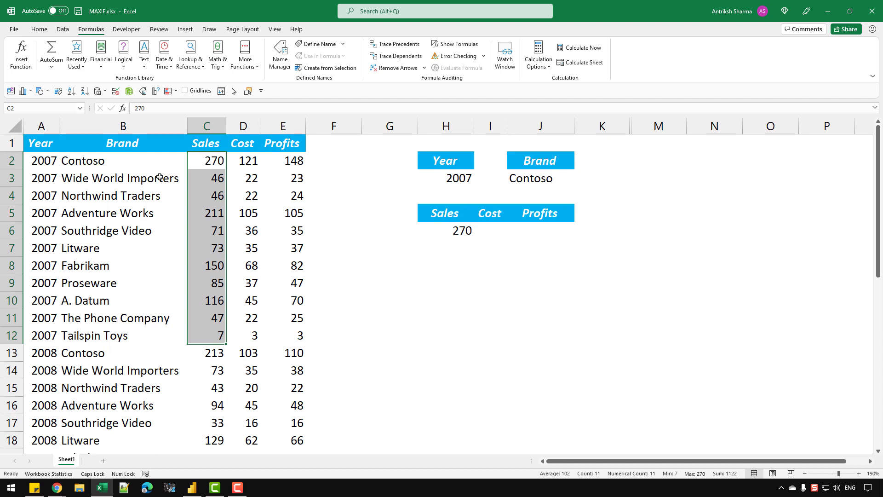
click(447, 230)
double_click(460, 228)
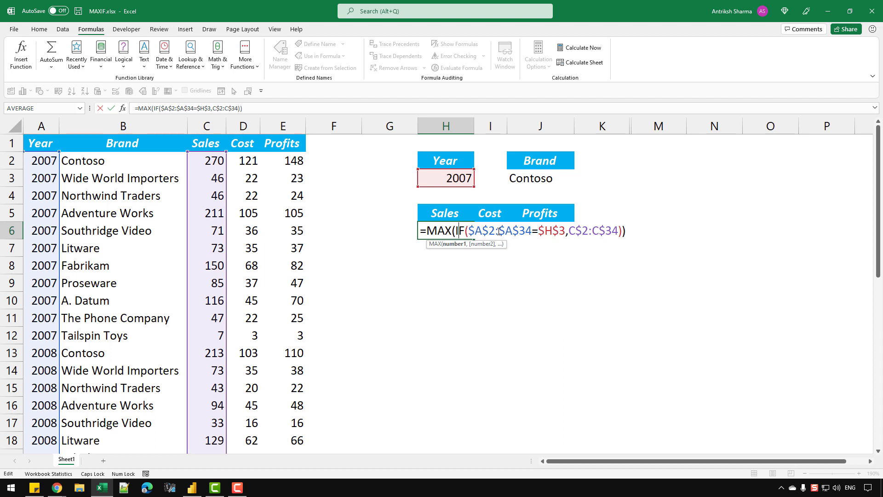
key(ctrl+shift+Return)
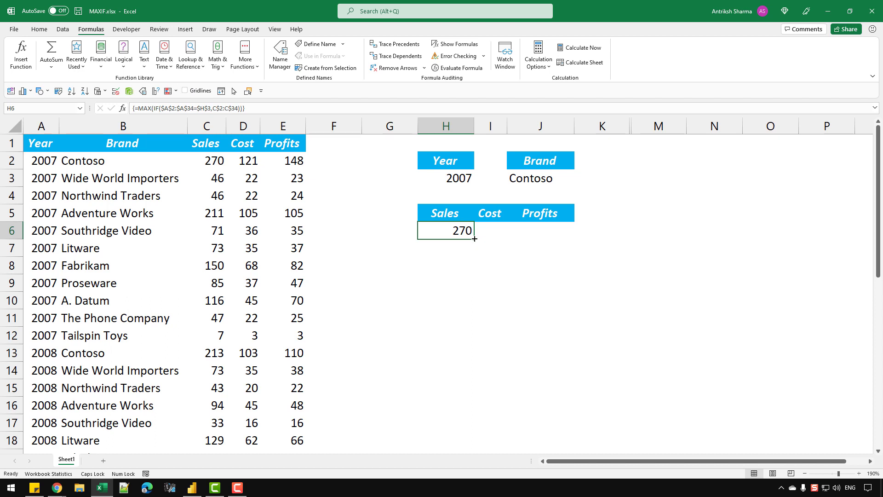
- Fill the array formula from H6 across to the Cost and Profits cells I6:J6 and check the copied formula
drag(474, 238, 543, 234)
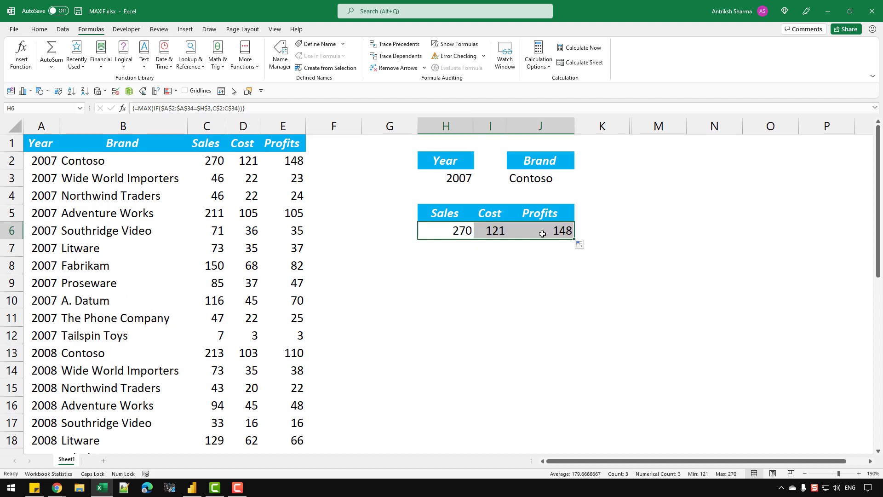
click(488, 236)
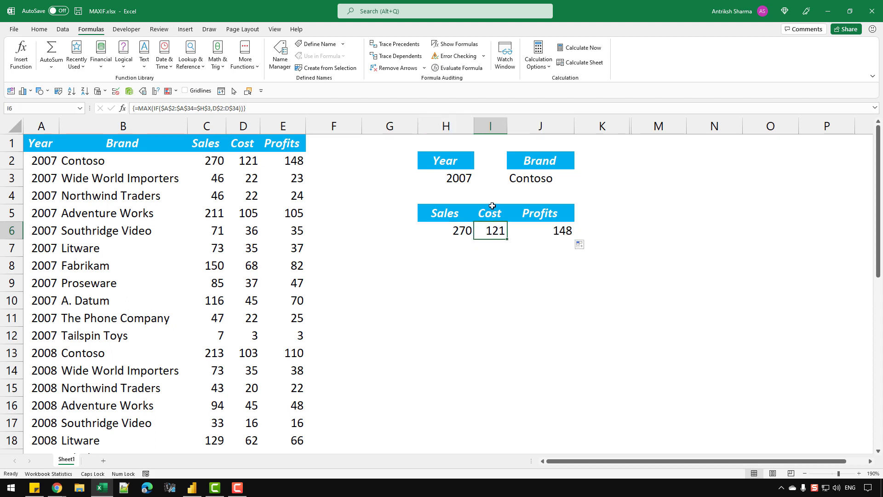
click(43, 148)
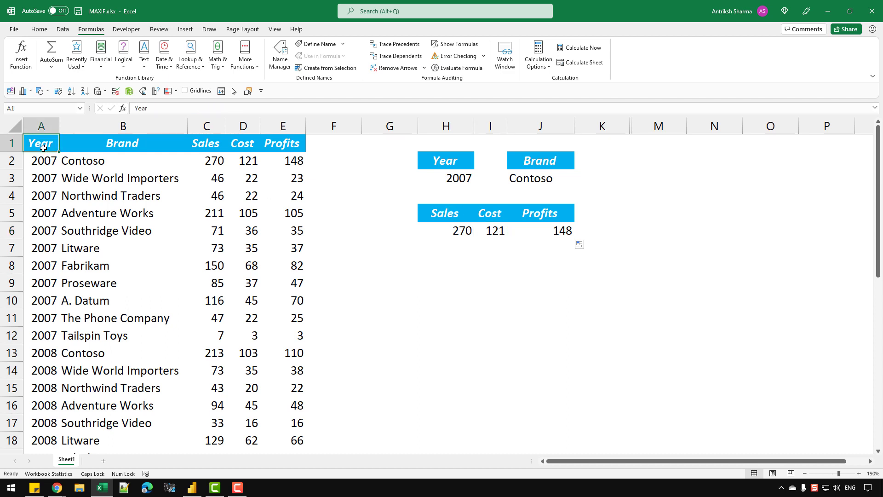
- Filter the data to year 2007 and compare its Cost and Profits values with the maximums in I6:J6
key(ctrl+shift+l)
click(55, 147)
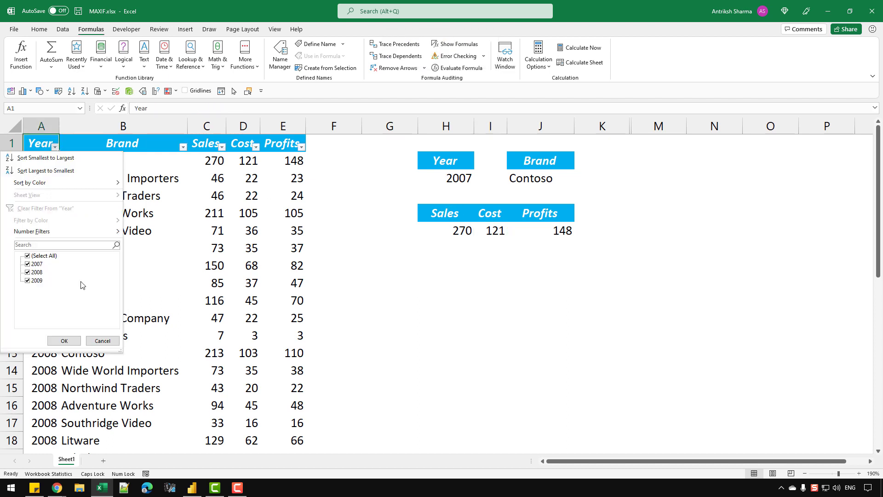
click(37, 256)
click(36, 264)
click(65, 340)
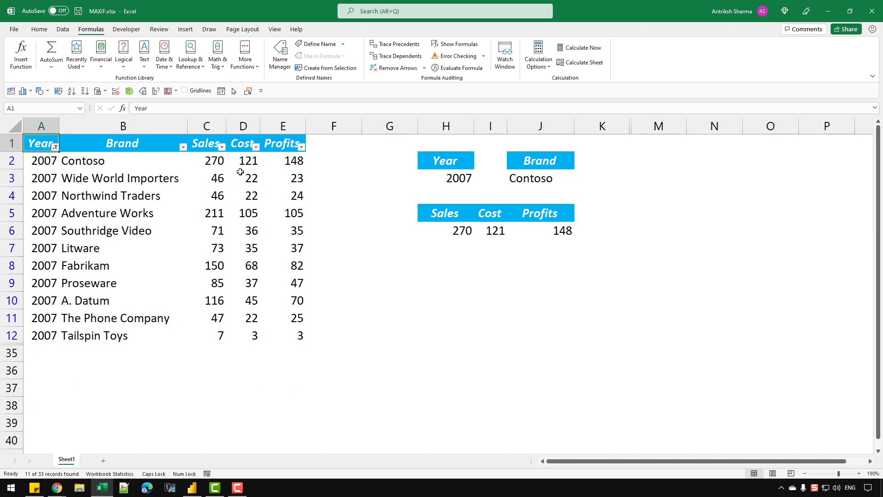
drag(247, 165, 254, 337)
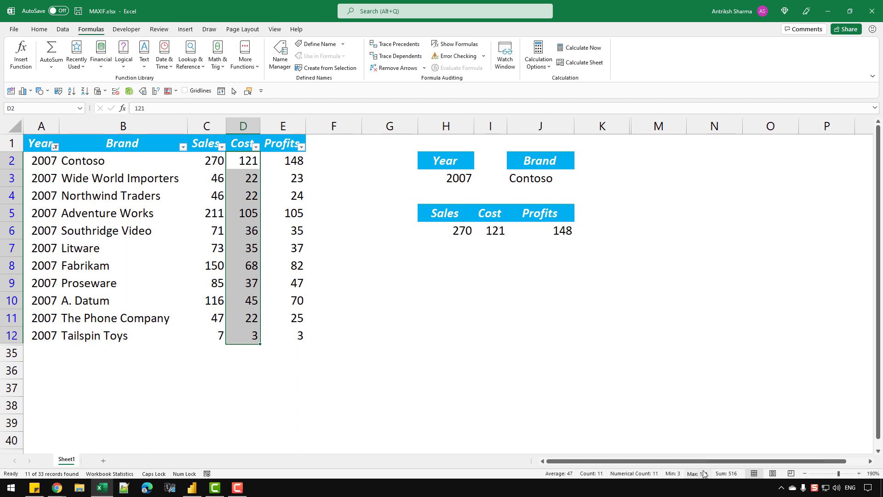
click(541, 233)
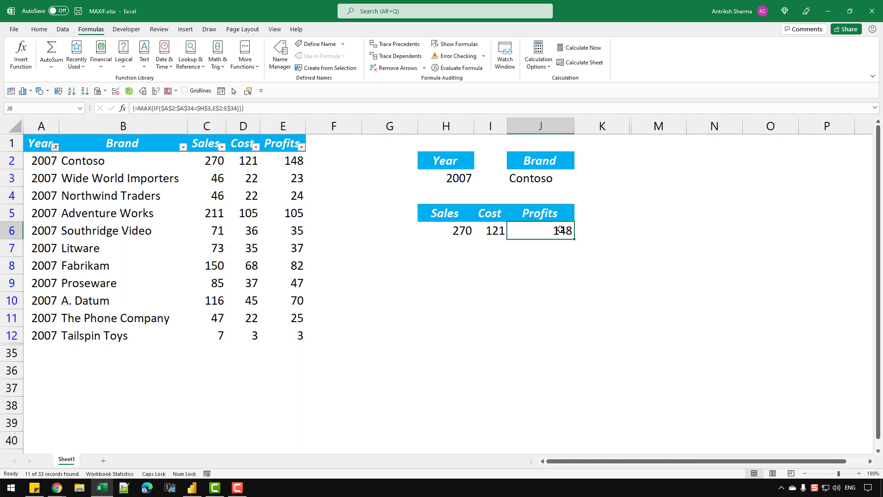
click(292, 159)
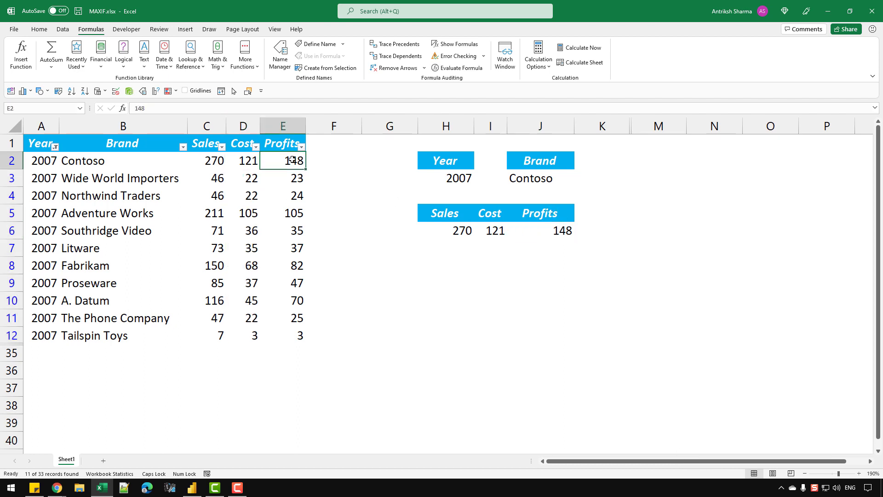
- Set the Year criterion in H3 to 2008 and remove the 2007 filter from the data
click(453, 175)
click(479, 182)
click(448, 202)
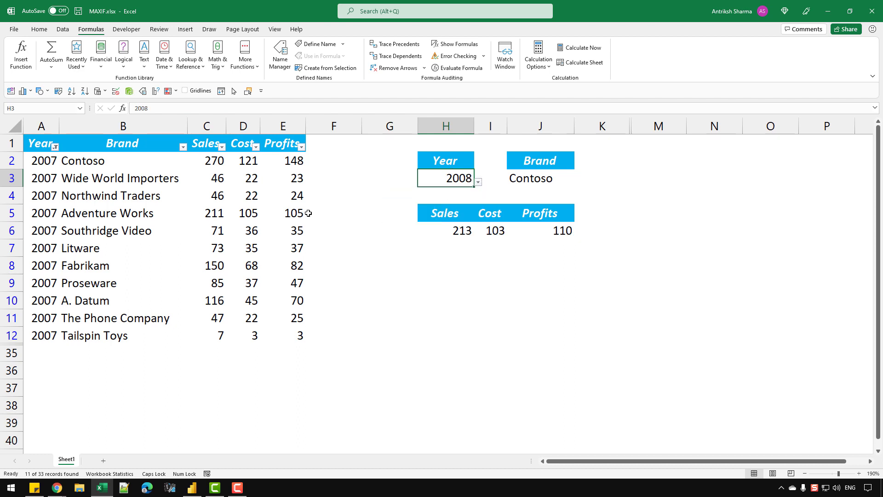
click(253, 201)
key(alt+d)
key(f)
key(f)
click(46, 149)
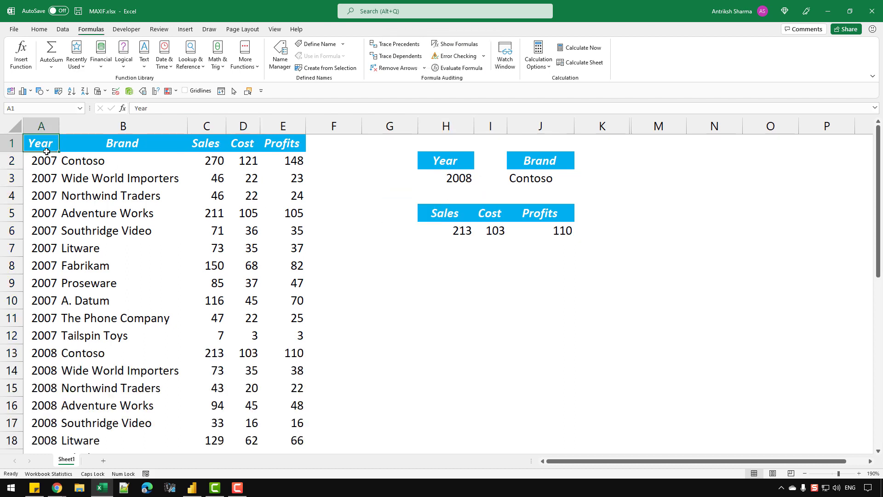
- Filter the data to year 2008 to check the maximums returned in H6:J6, and remove the filter again
key(alt+d)
key(f)
key(f)
click(55, 147)
click(36, 264)
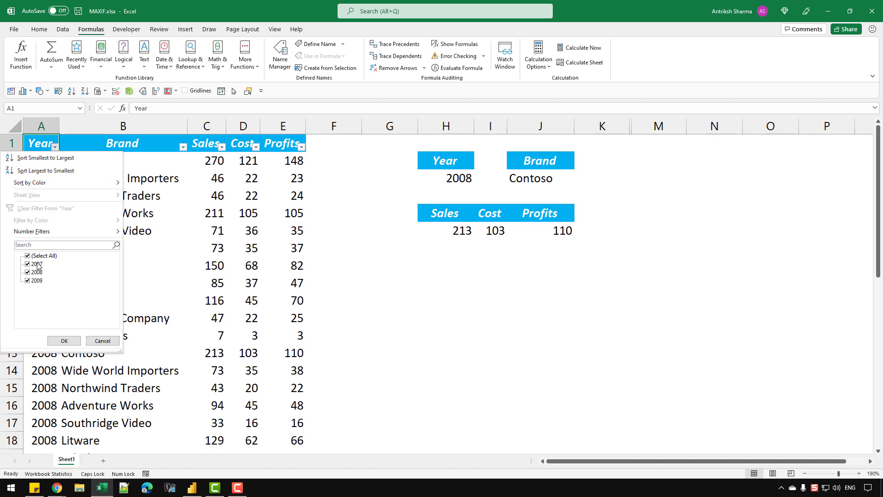
click(37, 280)
click(64, 340)
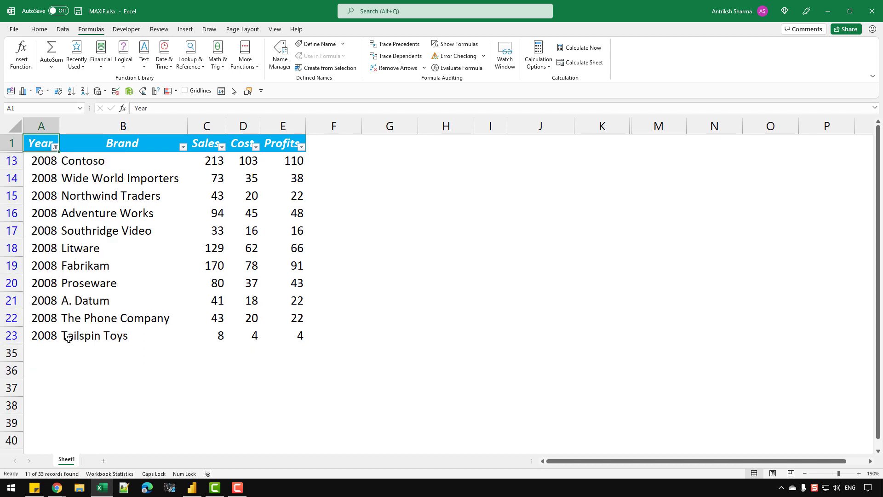
click(378, 183)
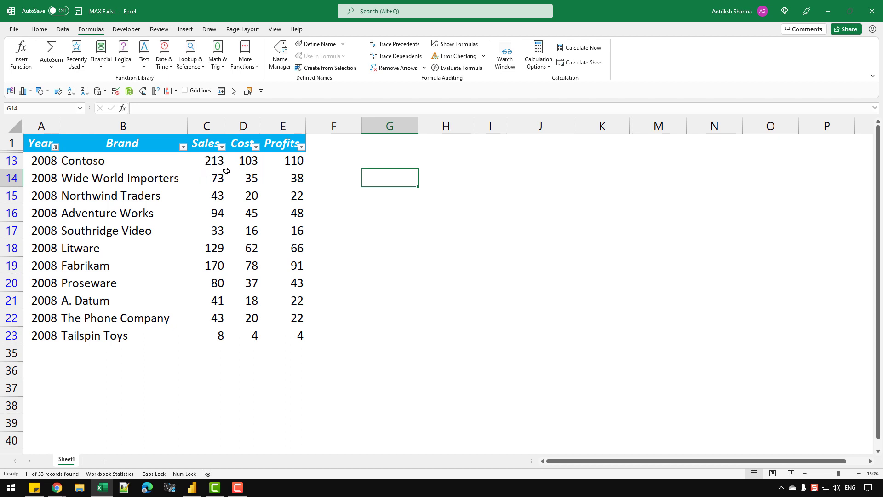
click(296, 164)
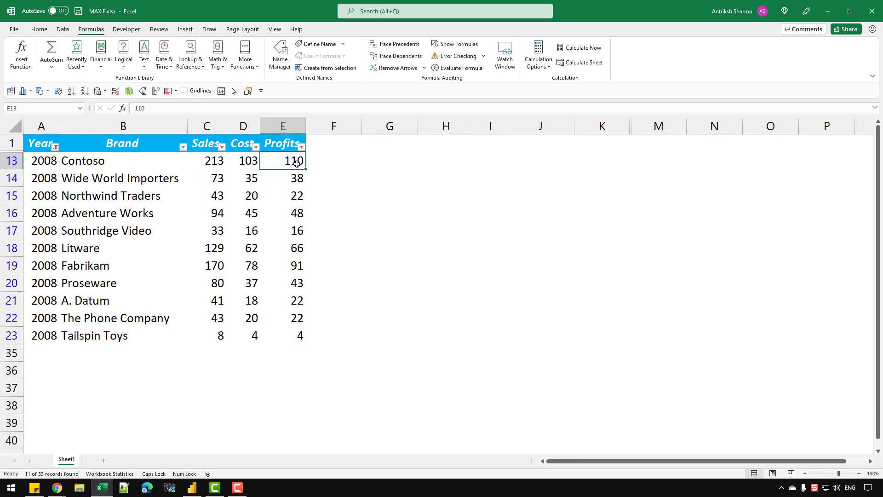
key(ctrl+shift+l)
drag(452, 230, 533, 223)
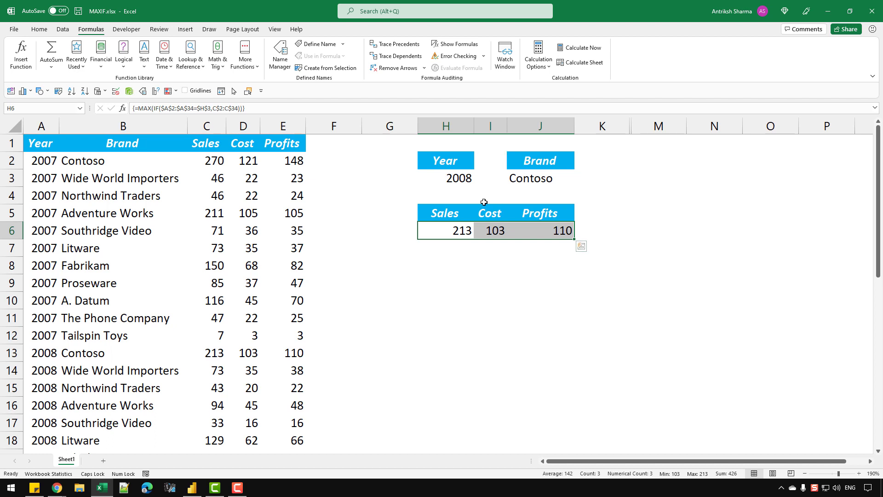
- Copy the Sales, Cost and Profits header from H5:J5 to H8:J8
drag(456, 215, 546, 209)
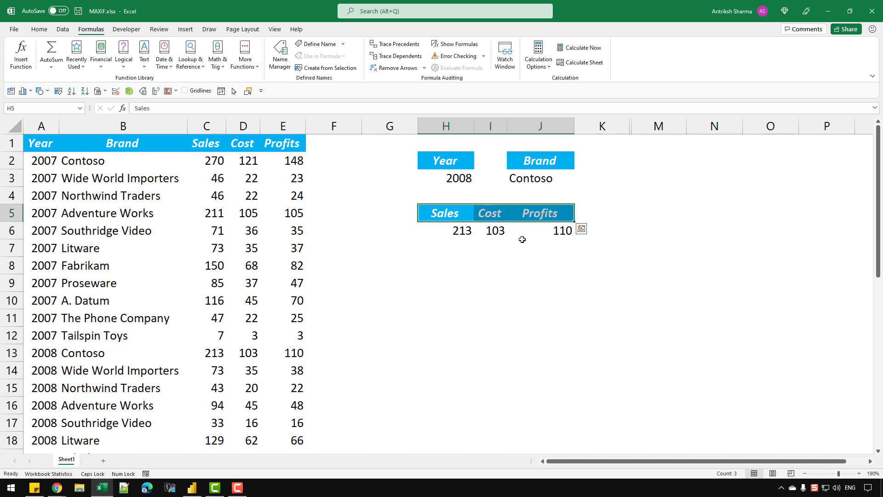
key(ctrl+c)
click(454, 269)
key(ctrl+v)
key(Escape)
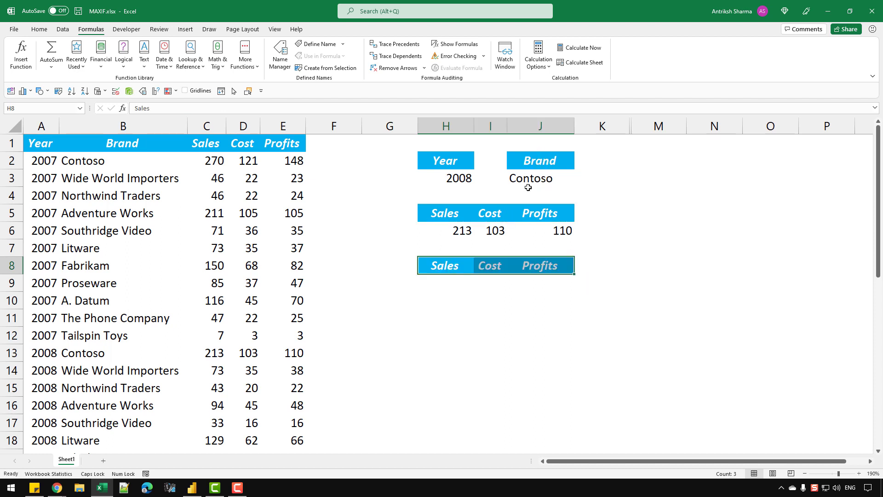
click(457, 279)
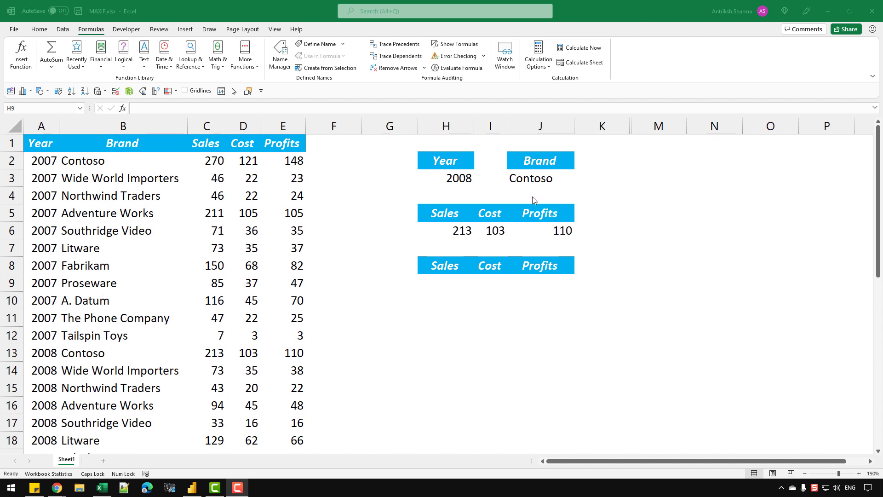
- Create named ranges for the whole data table A1:E34 from the labels in its top row
double_click(462, 236)
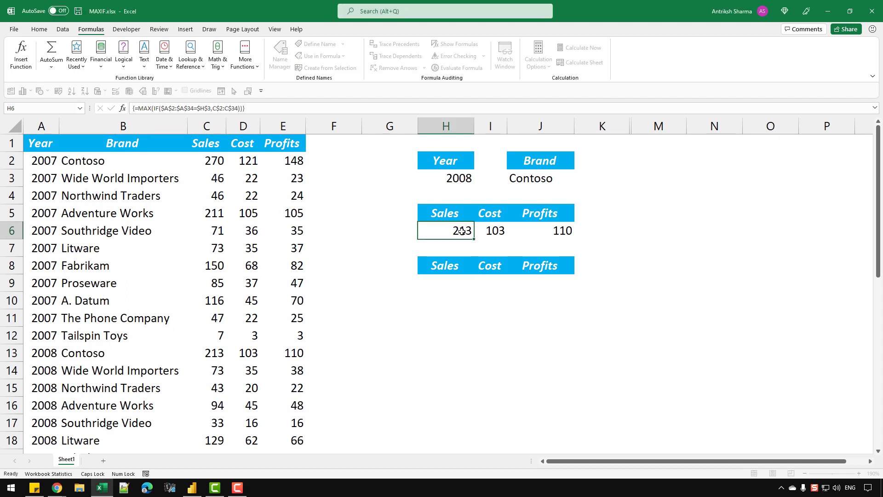
key(Escape)
drag(44, 161, 274, 359)
click(48, 143)
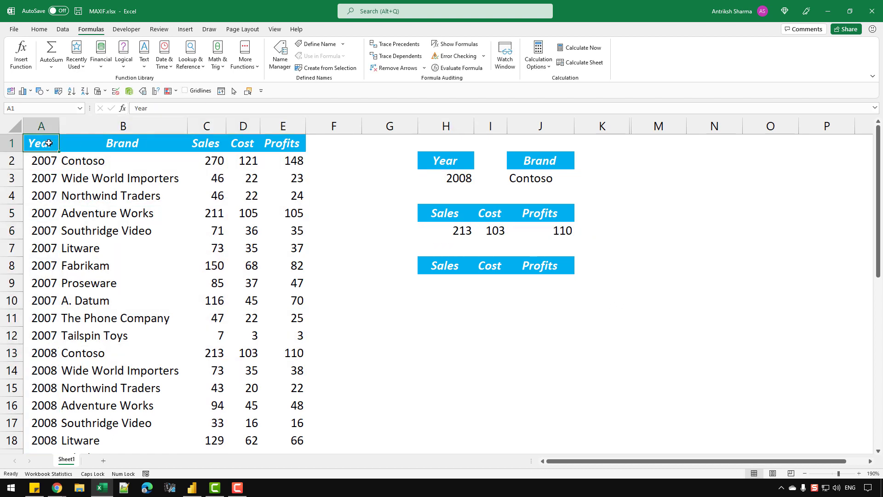
key(ctrl+shift+Right)
key(ctrl+shift+Down)
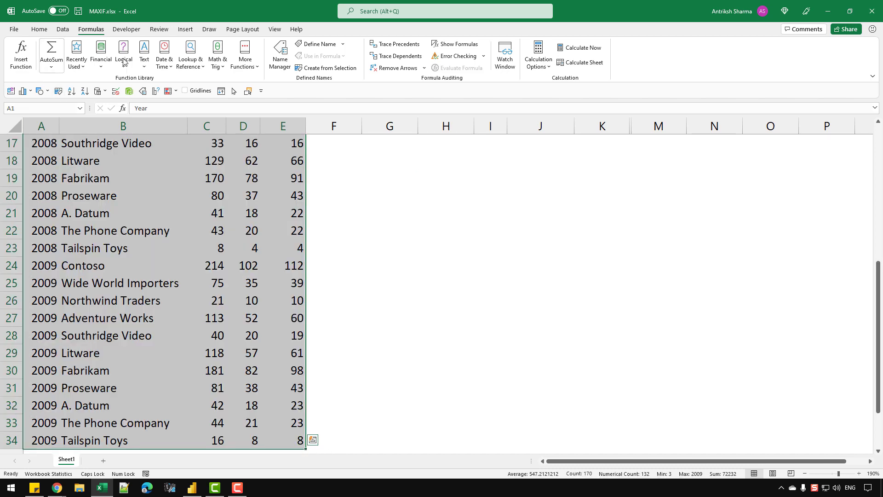
click(330, 69)
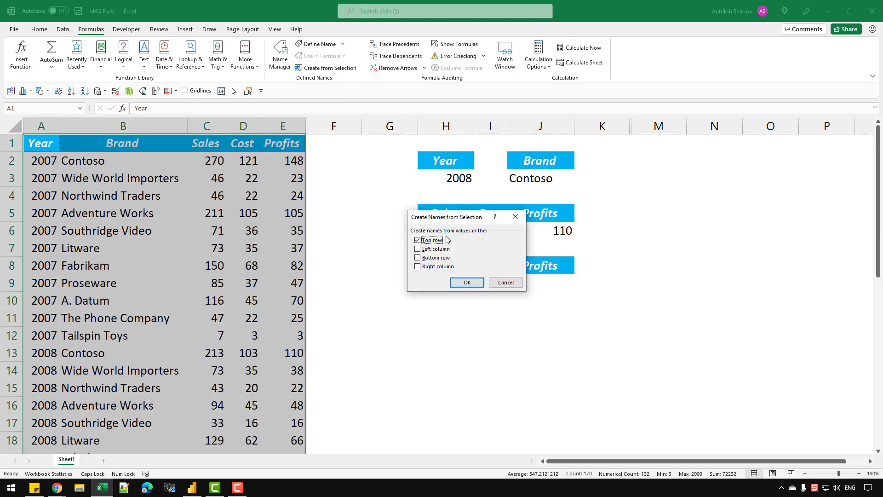
click(468, 283)
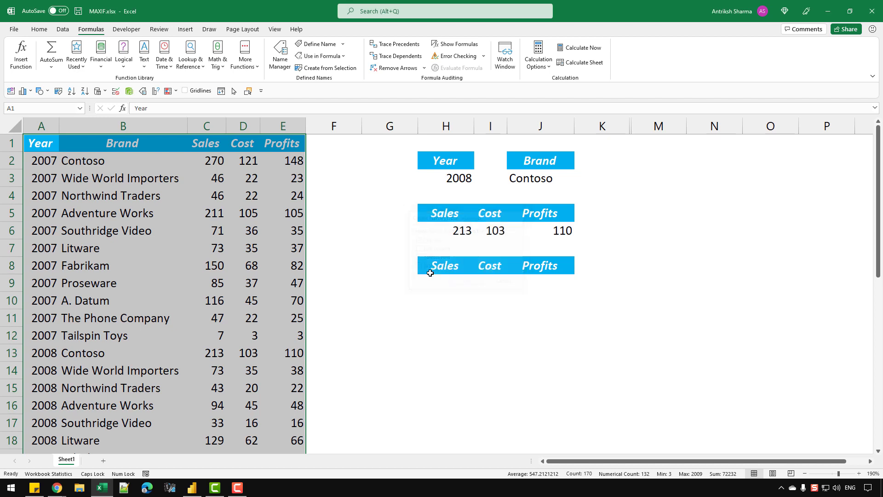
- Review the names defined for the data columns and the ranges they refer to
click(80, 110)
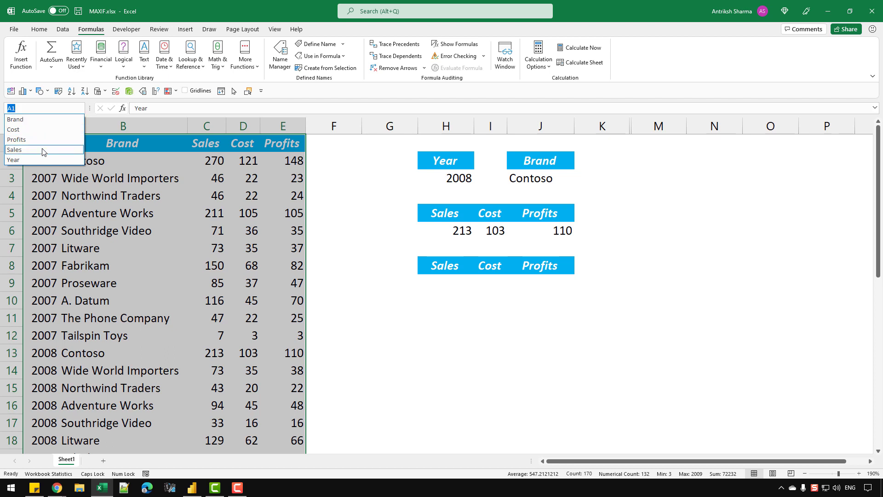
key(Escape)
key(Escape)
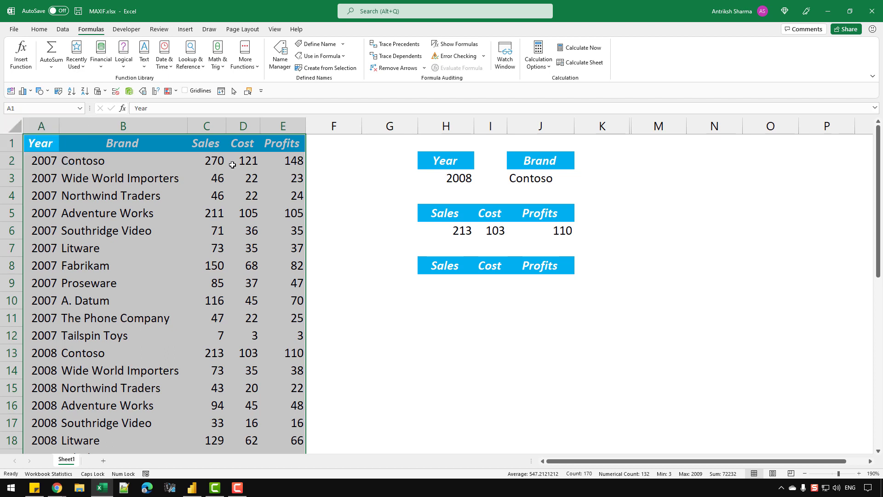
key(ctrl+F3)
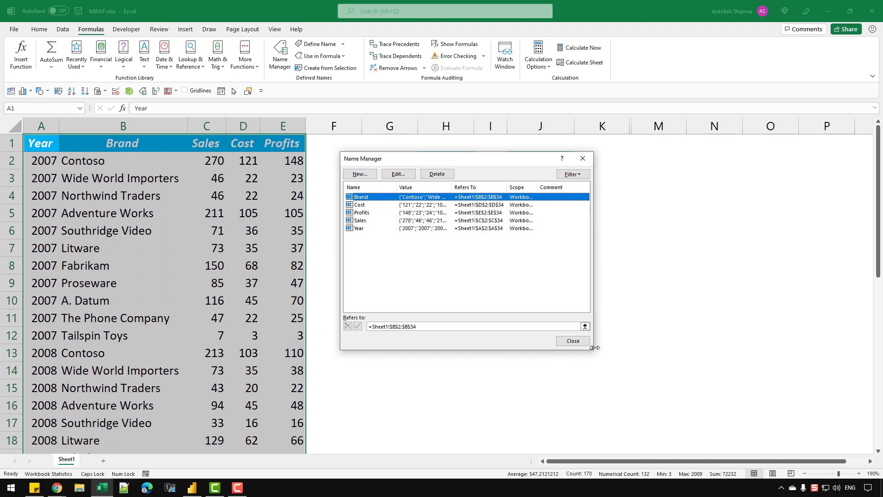
click(575, 340)
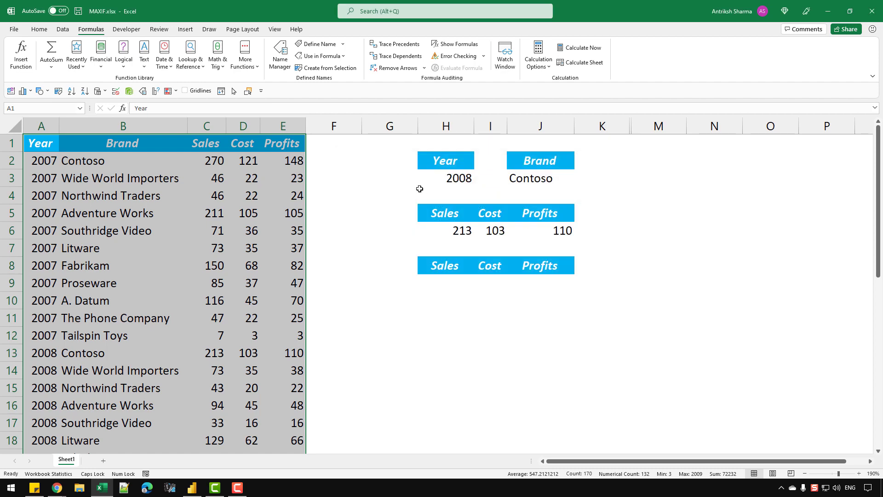
- Enter =IF(Brand=$J$3,Sales) in H9 and look through the spilled results
click(446, 280)
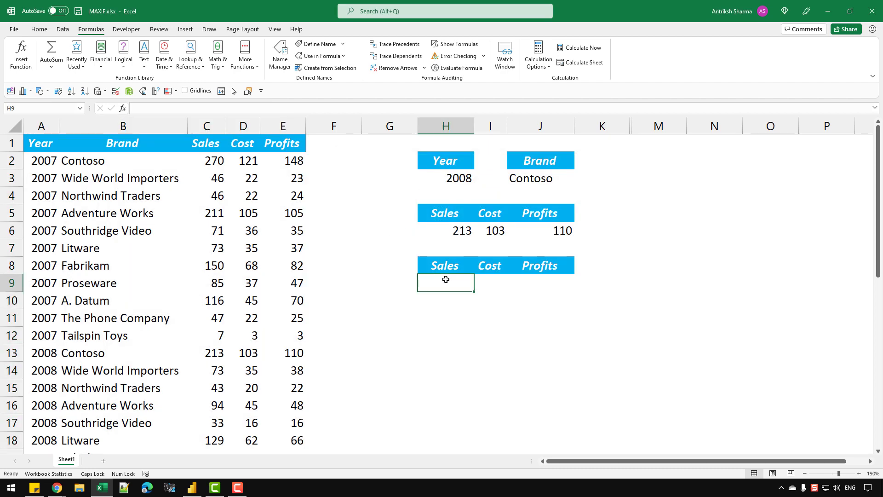
text(=IF()
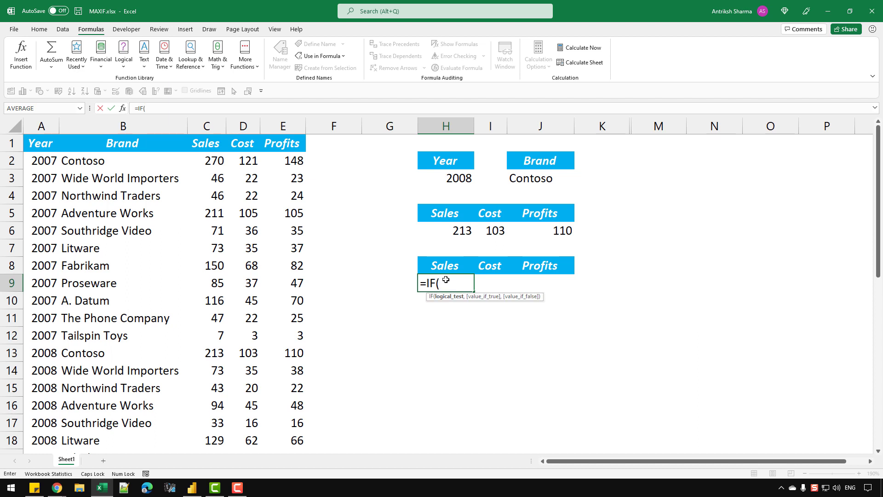
text(Brand=)
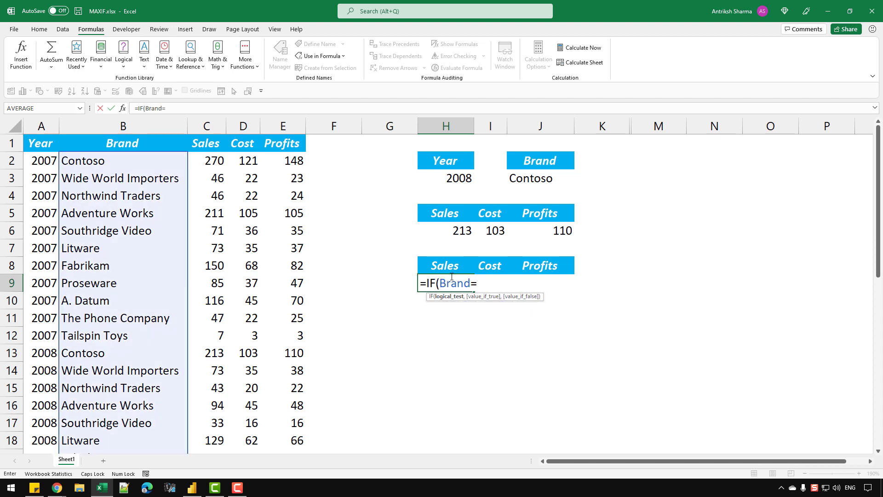
click(546, 178)
key(F4)
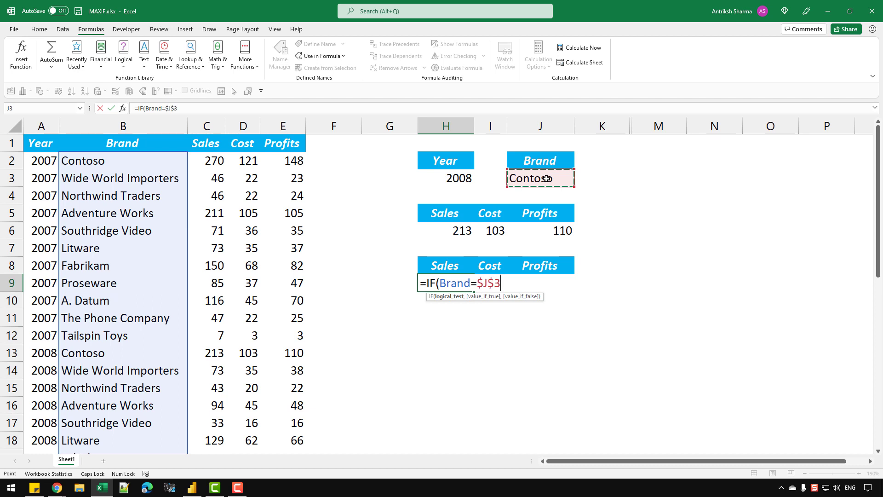
text(,)
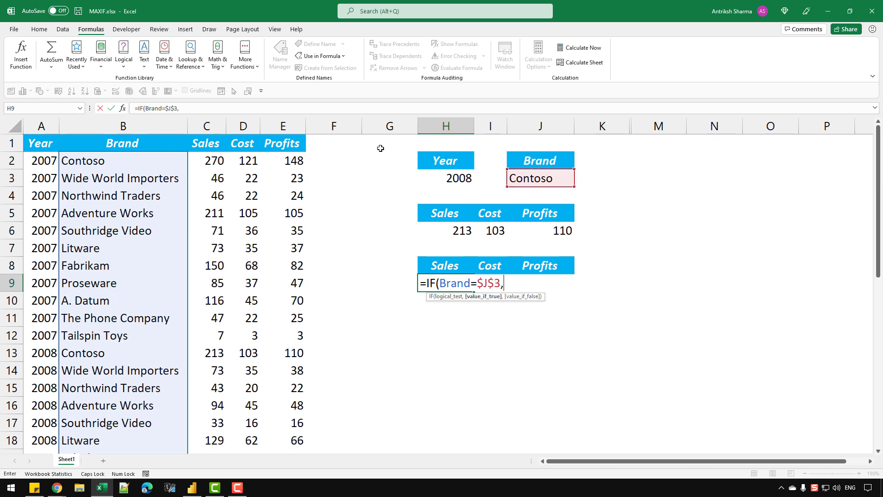
text(Sales)
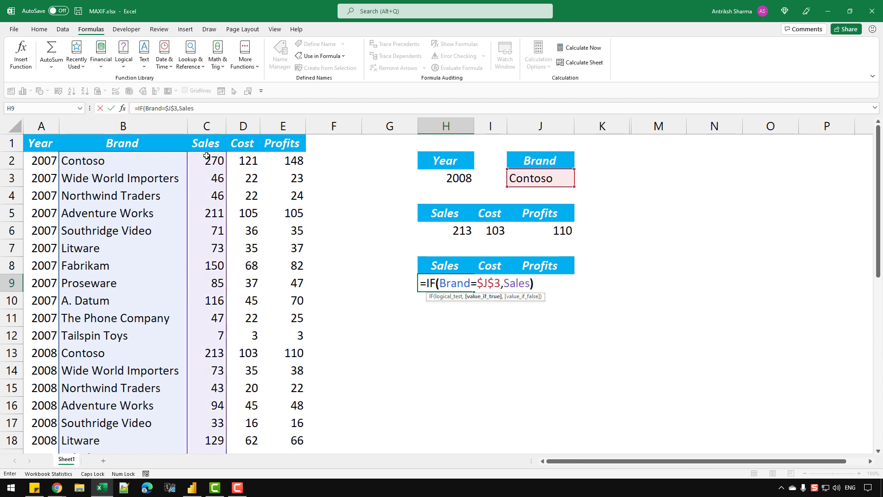
text())
key(Return)
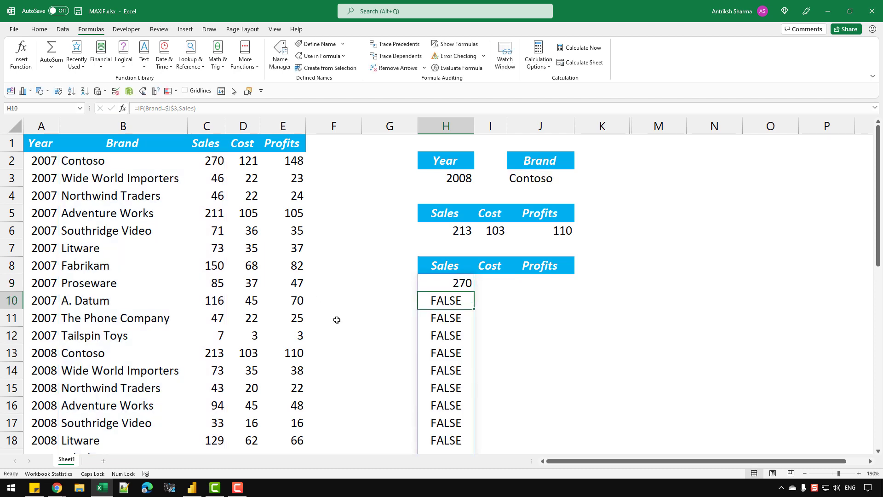
scroll(337, 318, down, 3)
scroll(337, 317, up, 3)
- Filter the Brand column to Contoso and examine its Sales values in column C
click(549, 179)
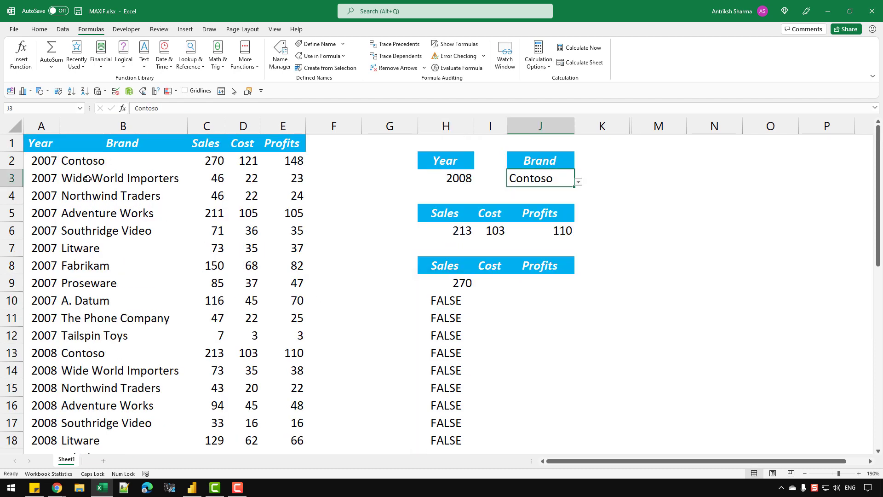
click(92, 158)
key(ctrl+shift+l)
click(134, 145)
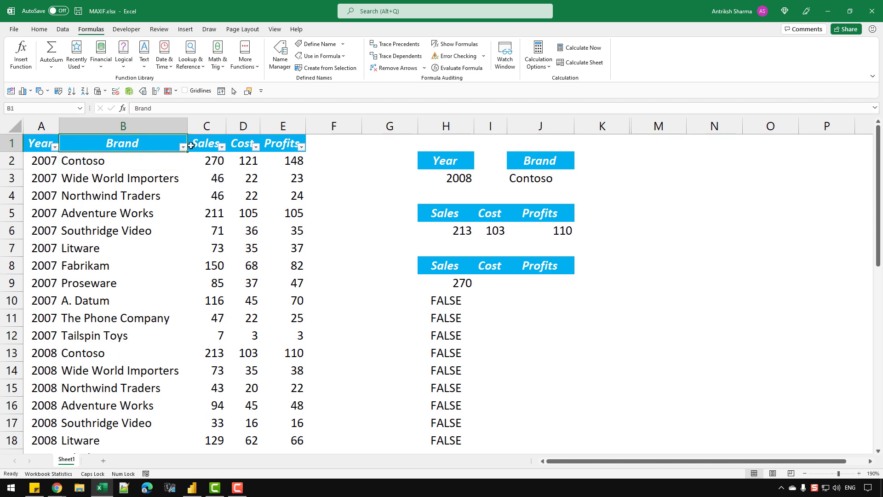
click(183, 147)
click(107, 259)
click(105, 282)
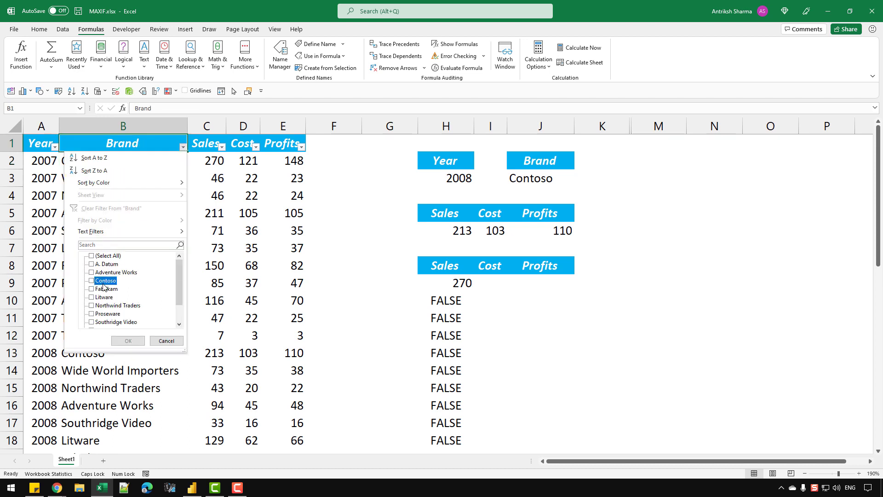
click(128, 340)
drag(214, 165, 218, 187)
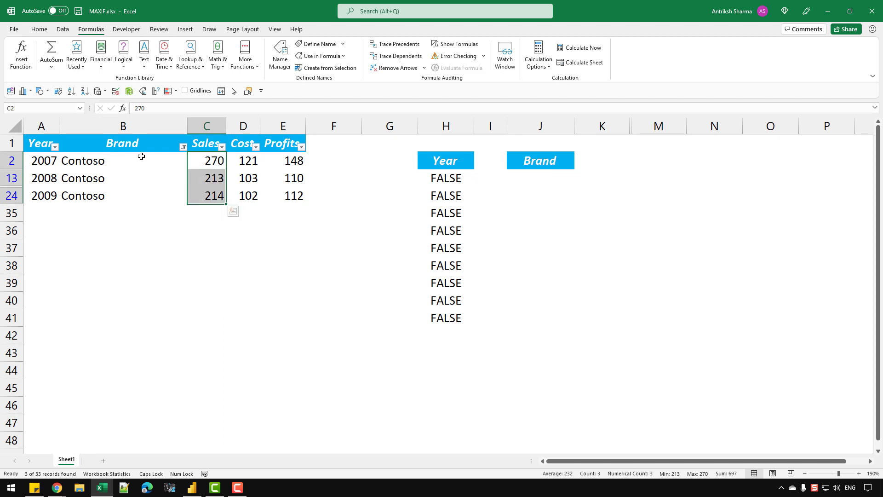
- Remove the Brand filter from the table and examine the numeric entries among the spilled results in H9, H20 and H31
key(alt+d)
key(f)
key(f)
scroll(420, 256, down, 4)
scroll(421, 256, down, 2)
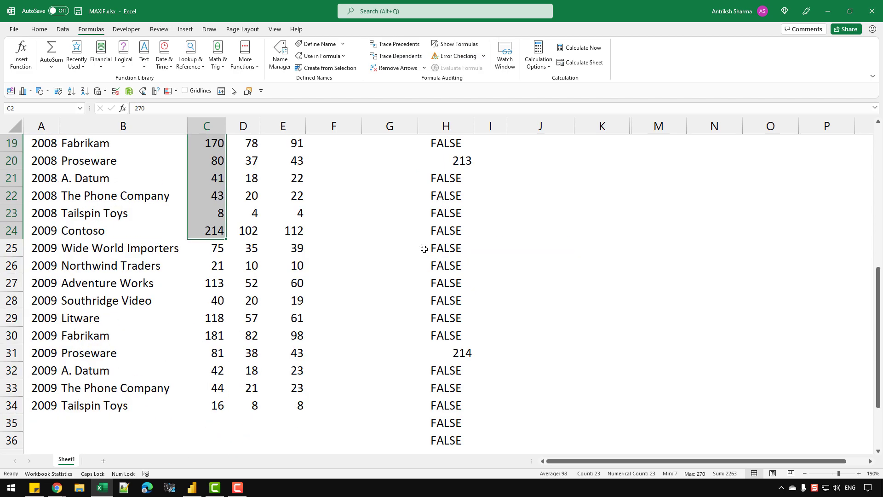
scroll(398, 248, up, 4)
scroll(462, 177, down, 3)
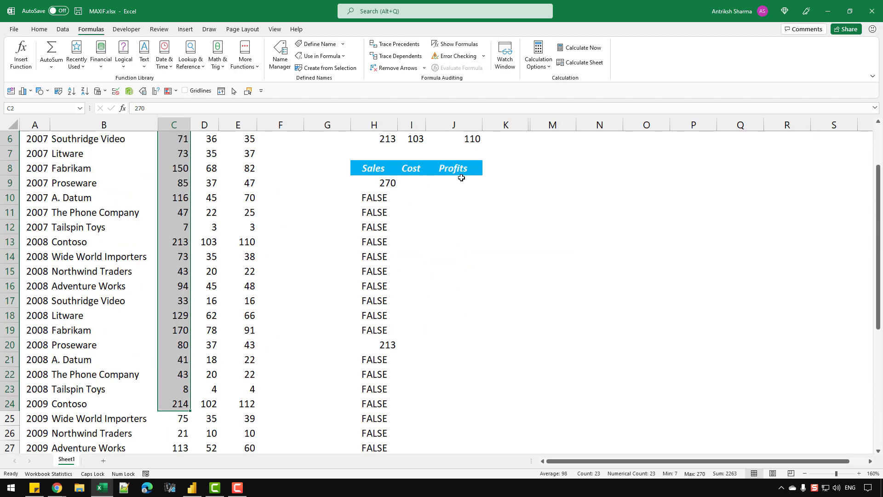
click(394, 184)
click(380, 346)
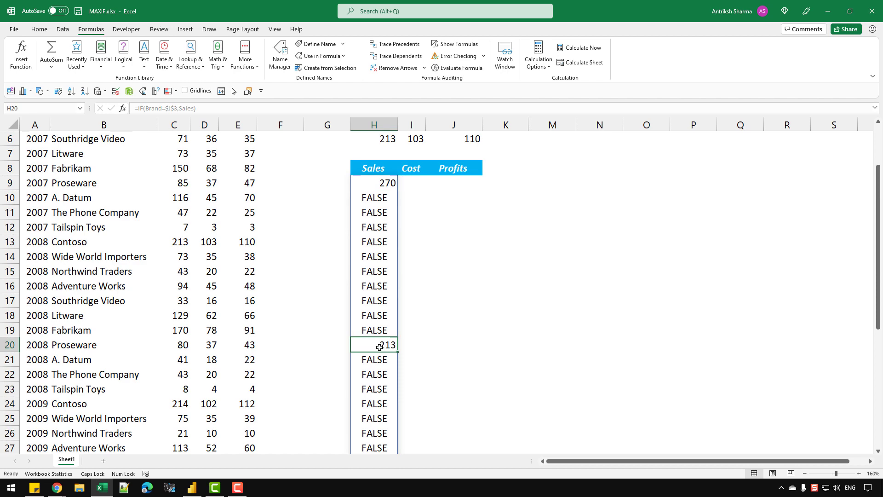
scroll(382, 340, down, 5)
click(393, 289)
scroll(394, 289, up, 6)
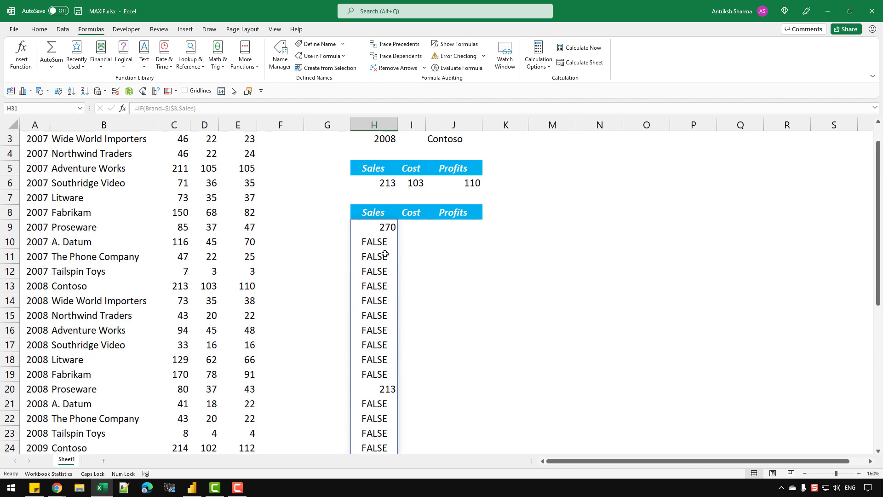
- Evaluate the IF formula inside H9 to inspect the array it returns, and restore the formula
double_click(379, 230)
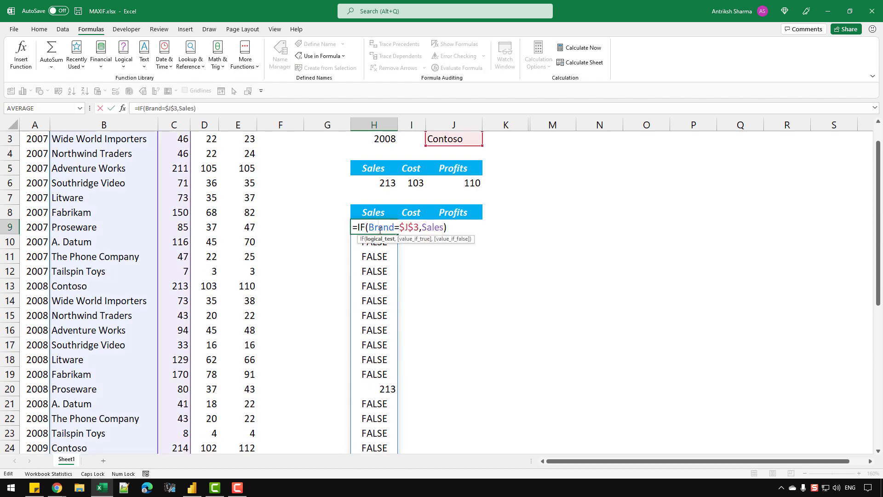
key(F9)
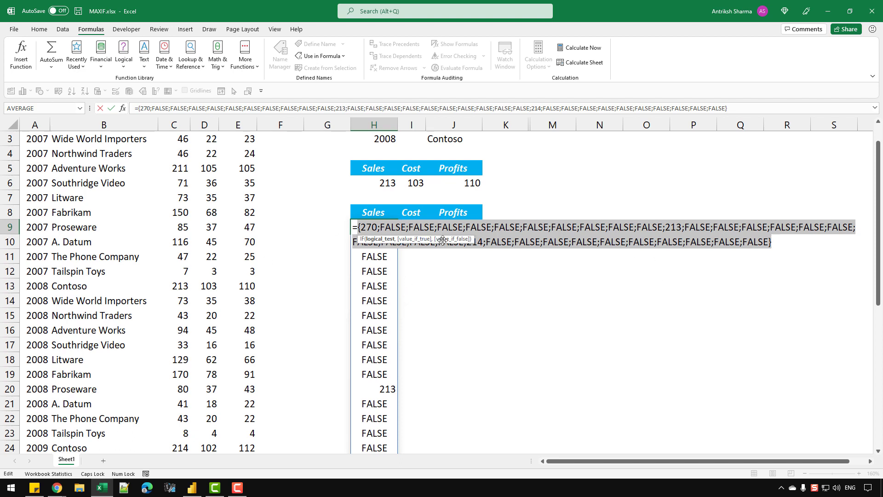
drag(442, 239, 426, 271)
key(ctrl+z)
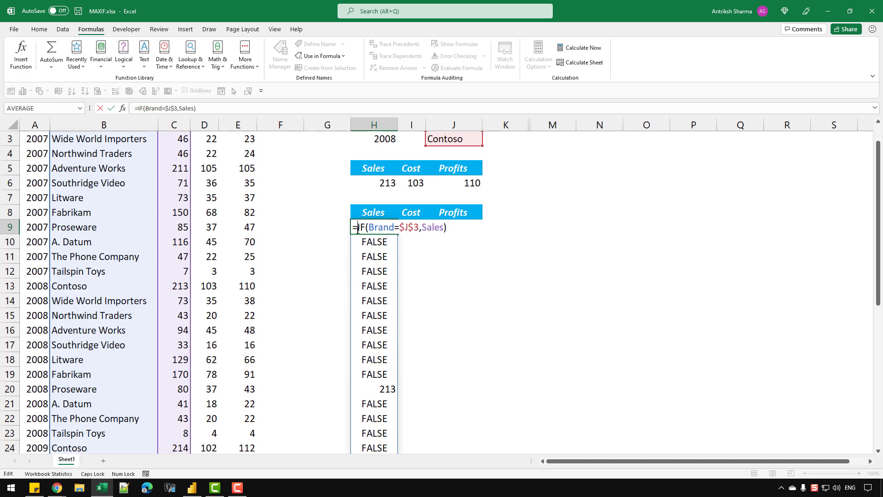
- Wrap H9's formula as the array formula =MAX(IF(Brand=$J$3,Sales)) and copy it across to J9
text(MAX()
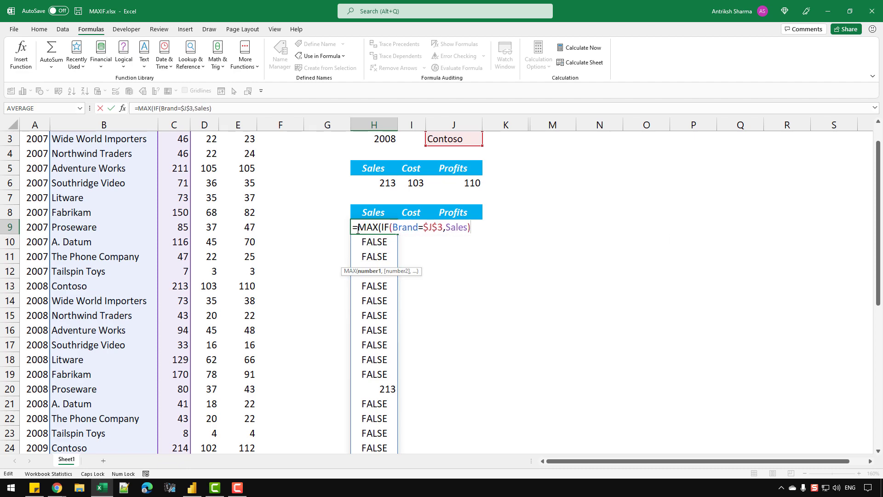
key(Return)
scroll(413, 258, up, 1)
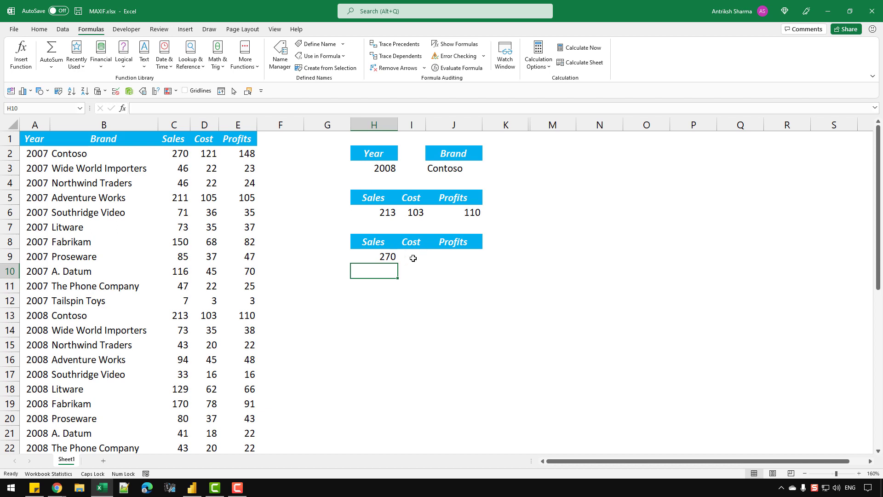
click(389, 256)
double_click(383, 256)
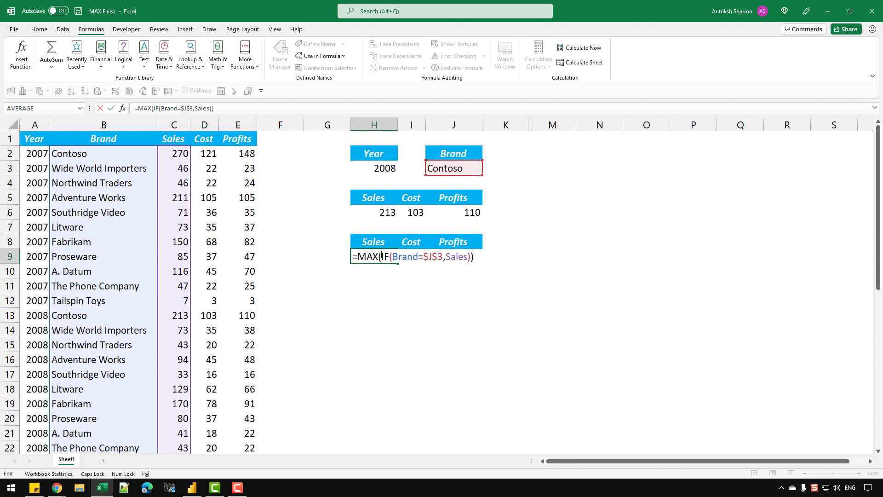
key(ctrl+shift+Return)
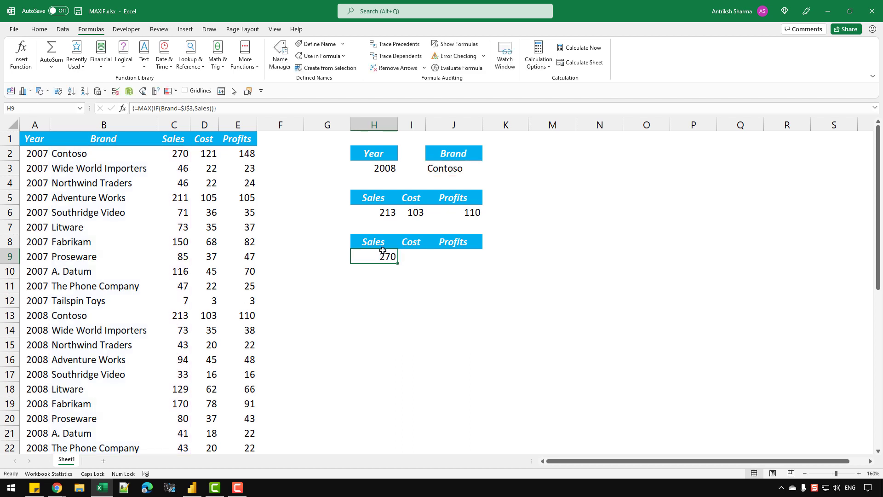
drag(400, 266, 476, 264)
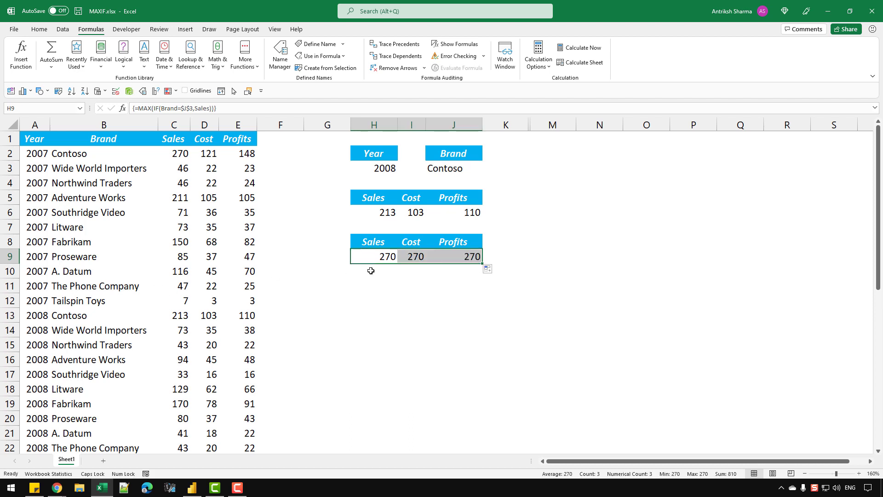
double_click(405, 255)
double_click(458, 256)
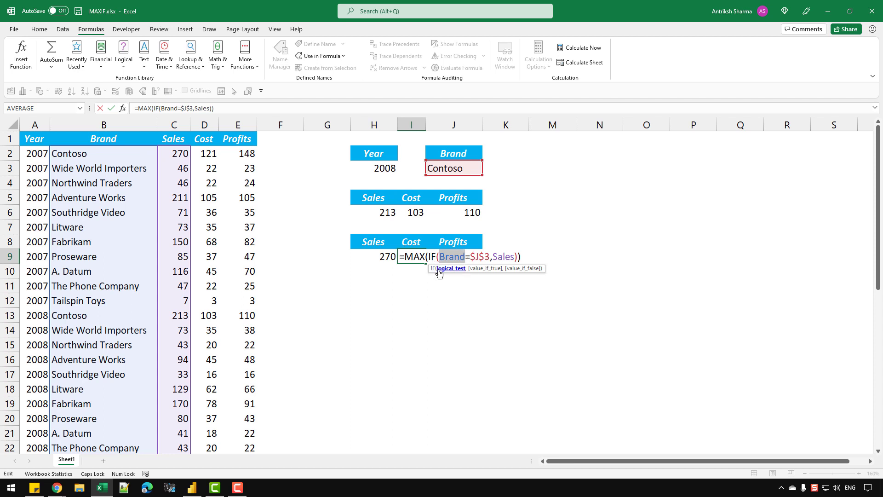
text(Cost)
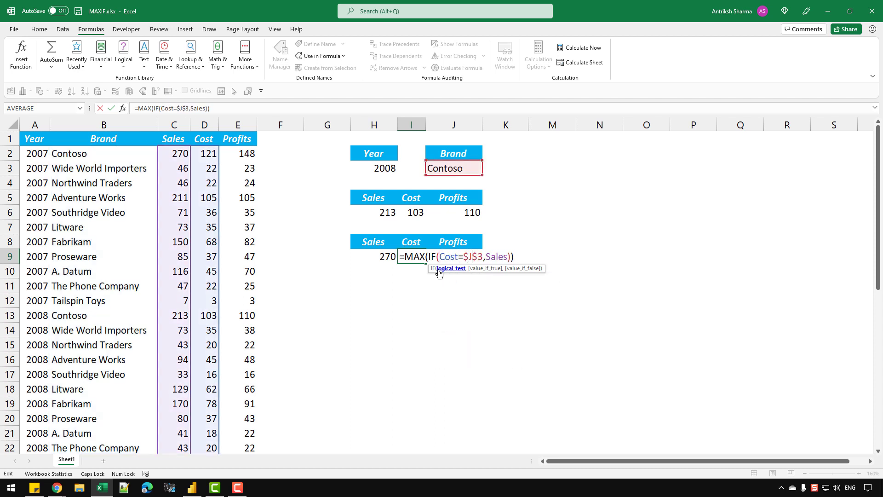
click(439, 273)
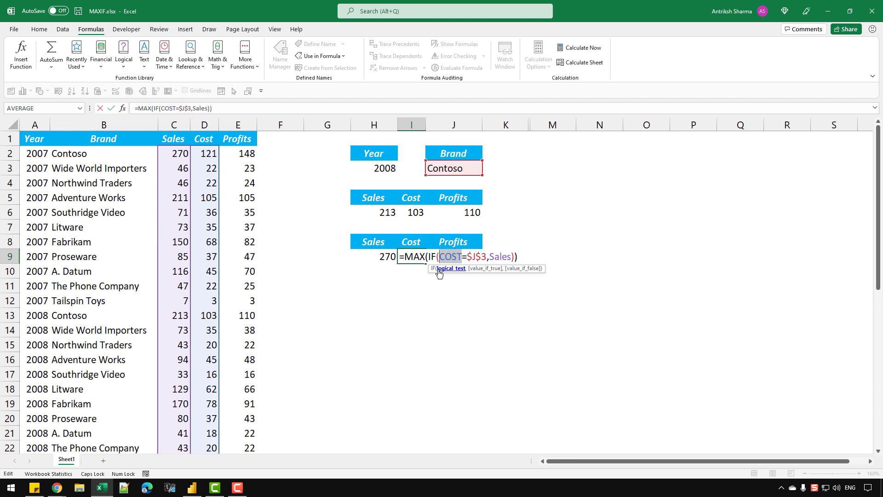
text(Cost)
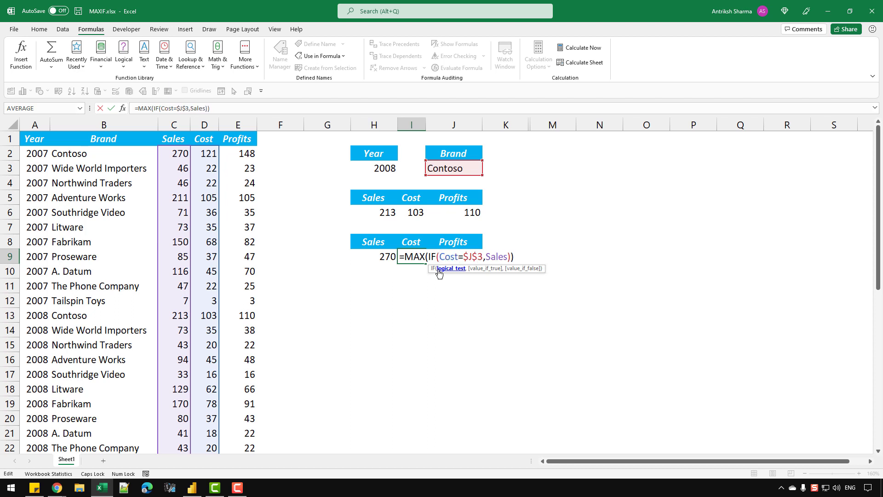
key(BackSpace)
key(BackSpace)
key(BackSpace)
key(BackSpace)
text(Brand)
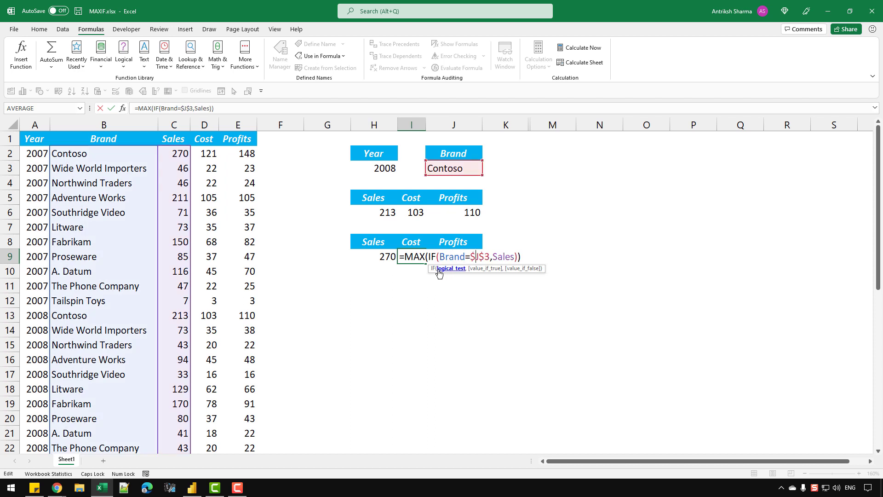
- Make the Cost cell I9 the array formula =MAX(IF(Brand=$J$3,Cost))
key(Right)
key(ctrl+shift+Right)
text(COST)
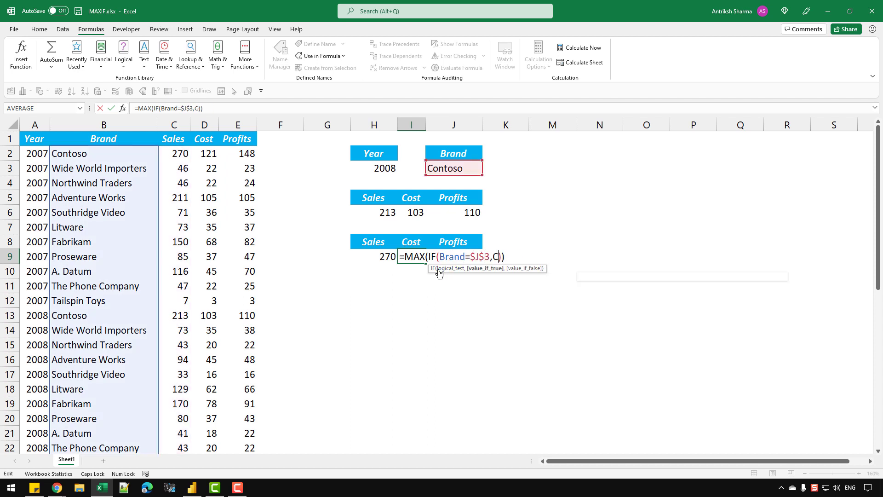
key(ctrl+shift+Return)
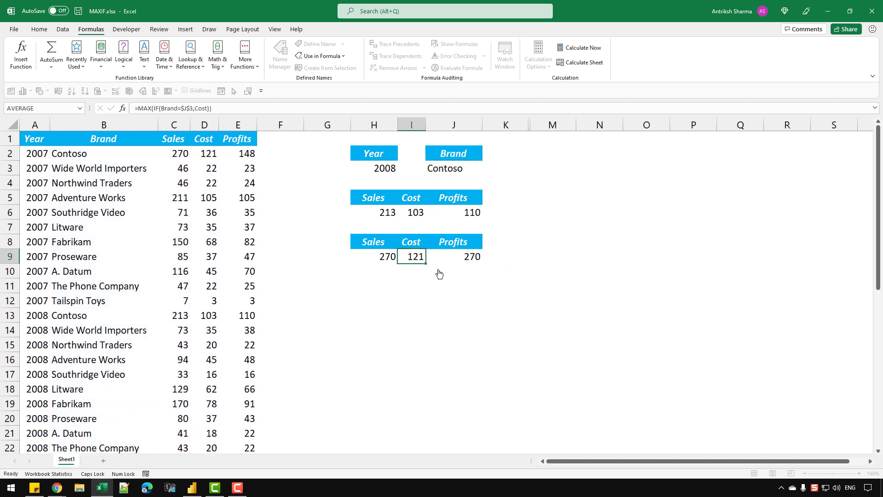
- Change the formula in J9 to the array formula =MAX(IF(Brand=$J$3,Profits))
key(Right)
key(F2)
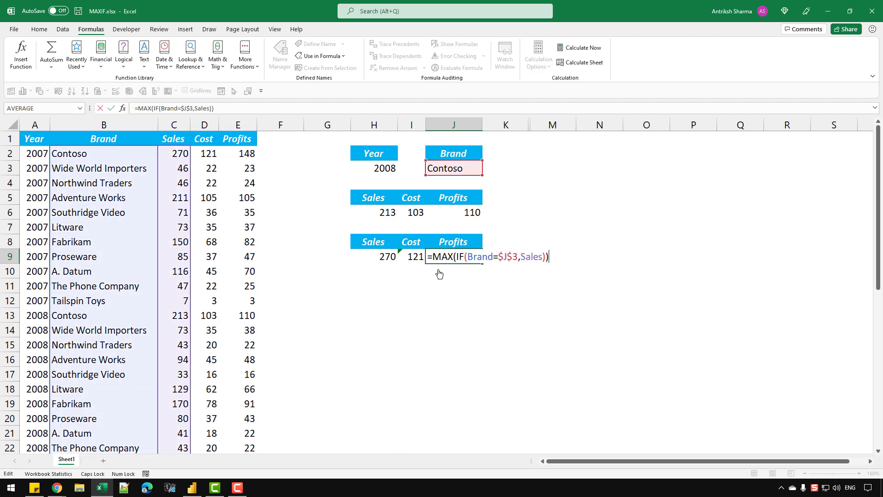
key(Left)
key(ctrl+shift+Left)
text(PROFITS)
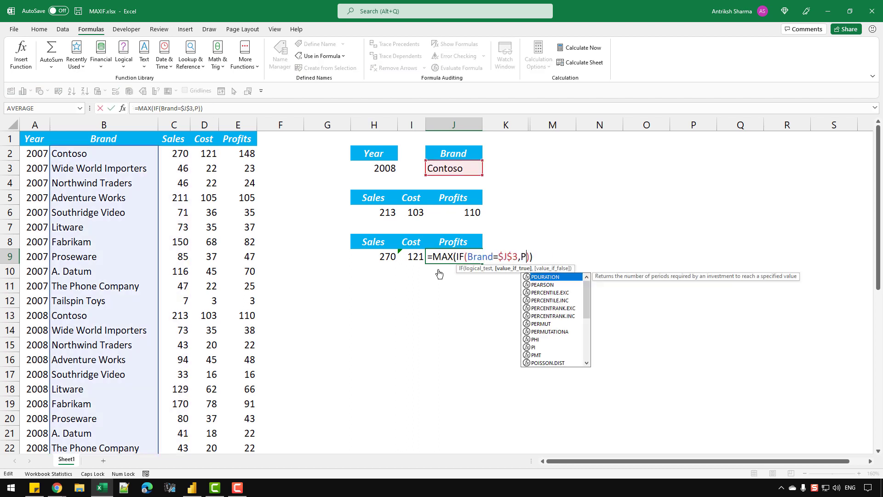
key(ctrl+shift+Return)
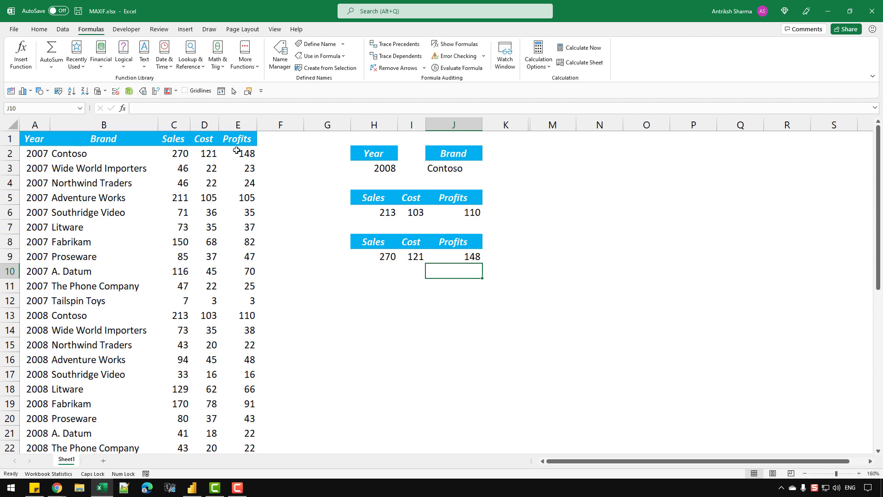
- Choose Wide World Importers as the brand in J3
click(450, 168)
click(488, 171)
key(Down)
key(Return)
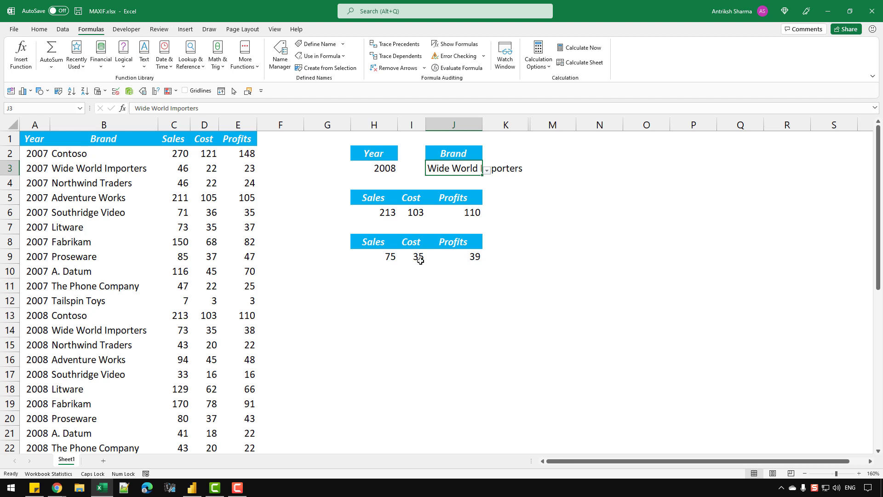
- Filter the Brand column to Wide World Importers and examine its highest Sales, Cost and Profits values
click(186, 139)
click(109, 137)
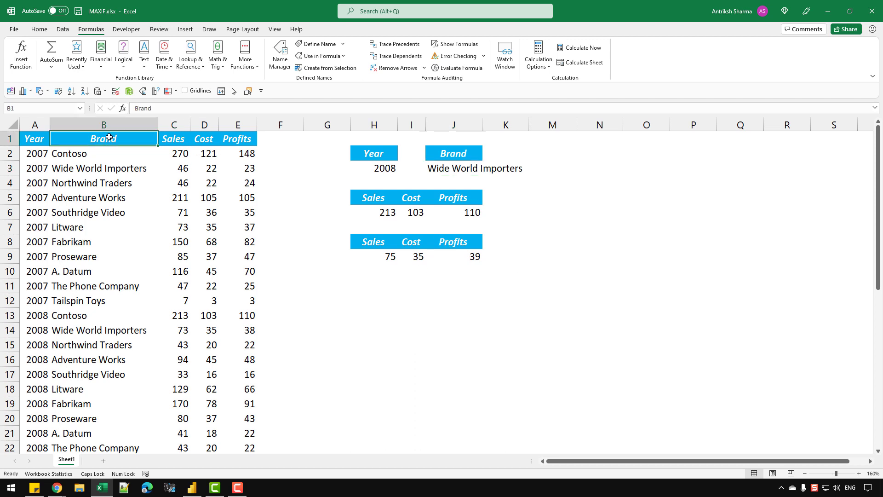
key(ctrl+shift+l)
click(153, 140)
click(95, 251)
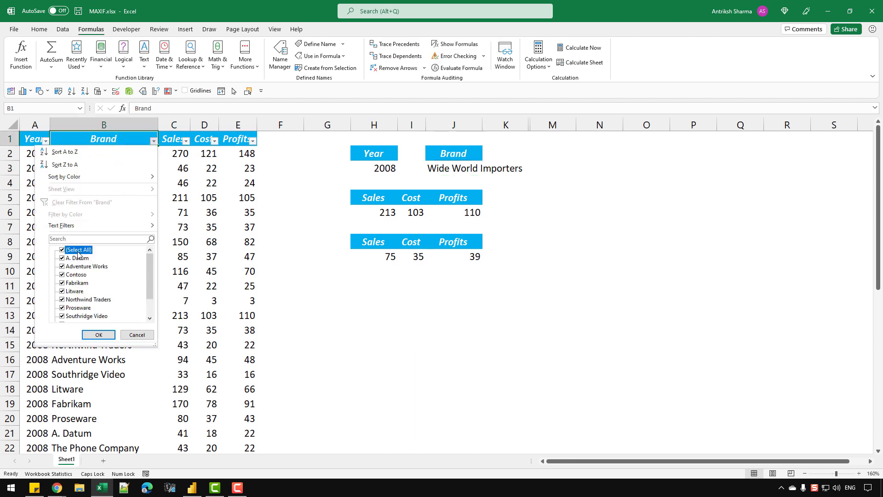
scroll(89, 310, down, 1)
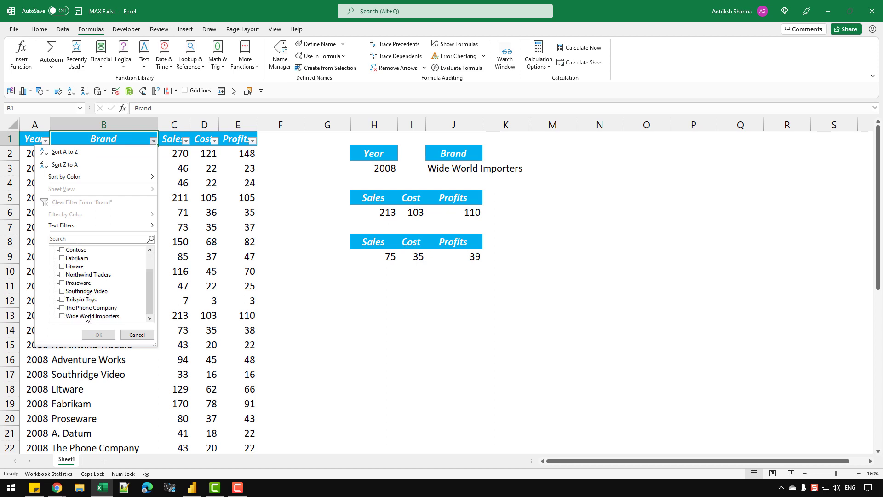
click(89, 318)
click(98, 334)
click(181, 154)
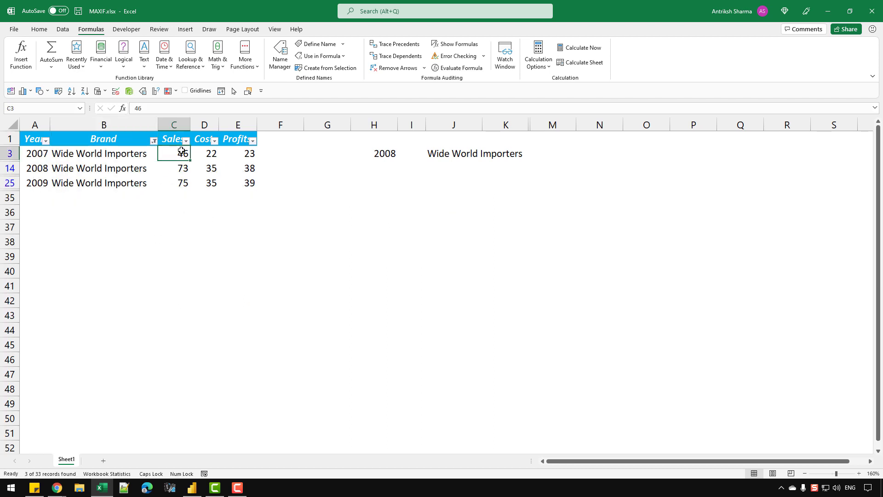
click(178, 182)
click(216, 183)
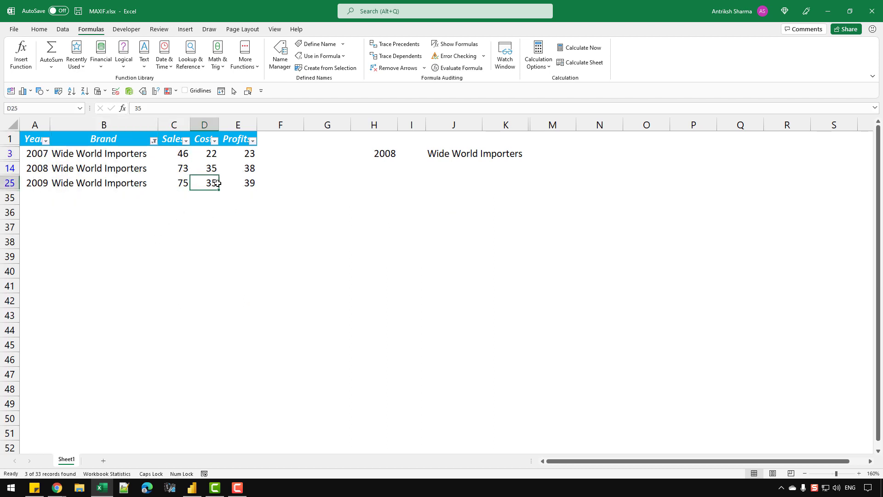
click(251, 187)
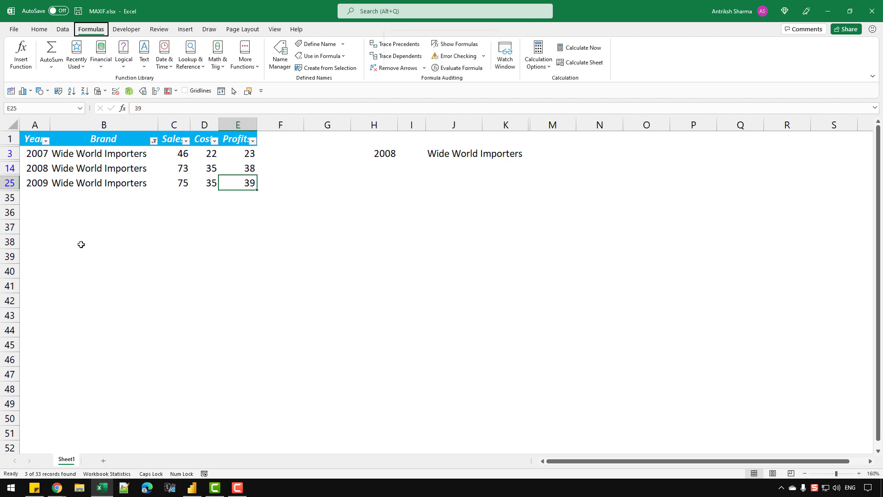
- Remove the filters from the table and check the by-brand maximum results in row 9 against the filtered figures
key(ctrl+shift+l)
click(396, 258)
click(438, 261)
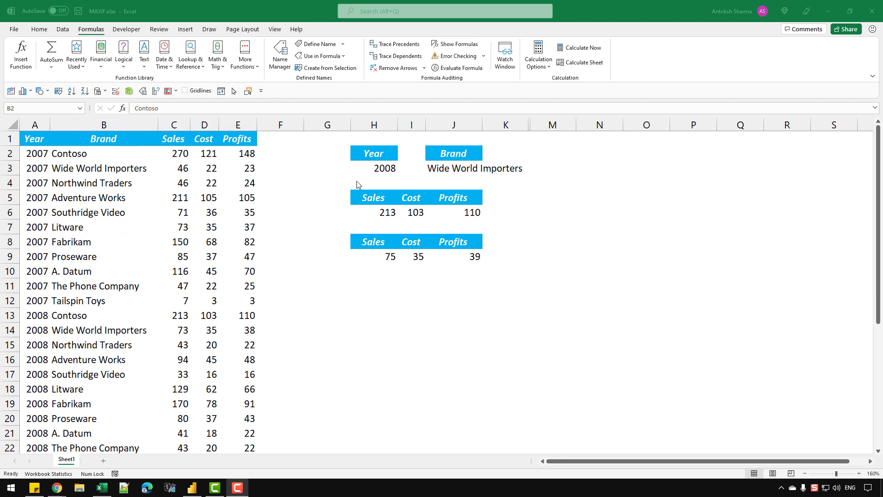
- Fill the brand Contoso down from B2 to B3:B4 and from B13 to B14:B15
click(90, 158)
drag(87, 155, 85, 183)
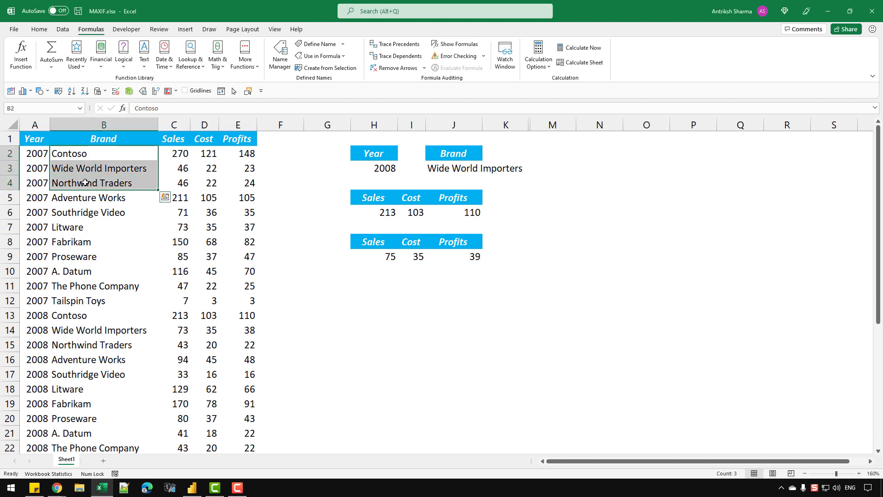
key(ctrl+d)
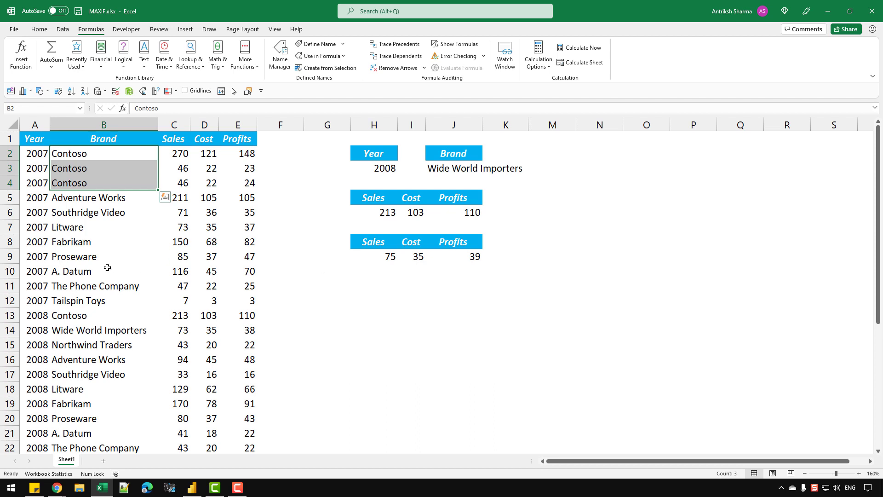
drag(85, 314, 83, 345)
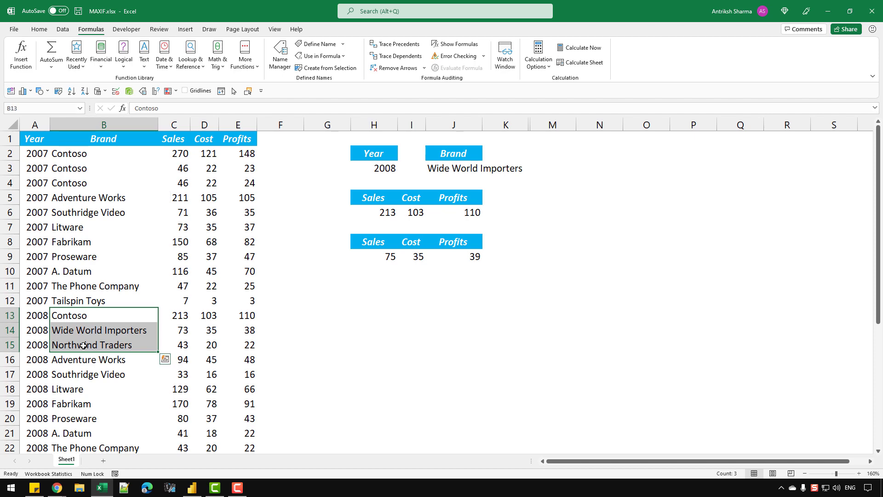
key(ctrl+d)
- Fill the brand Fabrikam down from B8 to B9:B10 and from B19 to B20:B21
drag(90, 243, 91, 266)
key(ctrl+d)
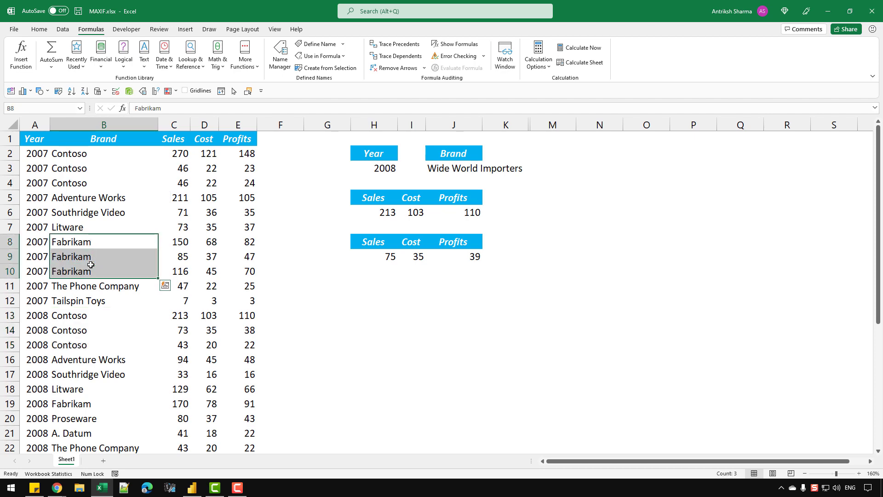
scroll(91, 264, down, 2)
drag(72, 315, 76, 346)
key(ctrl+d)
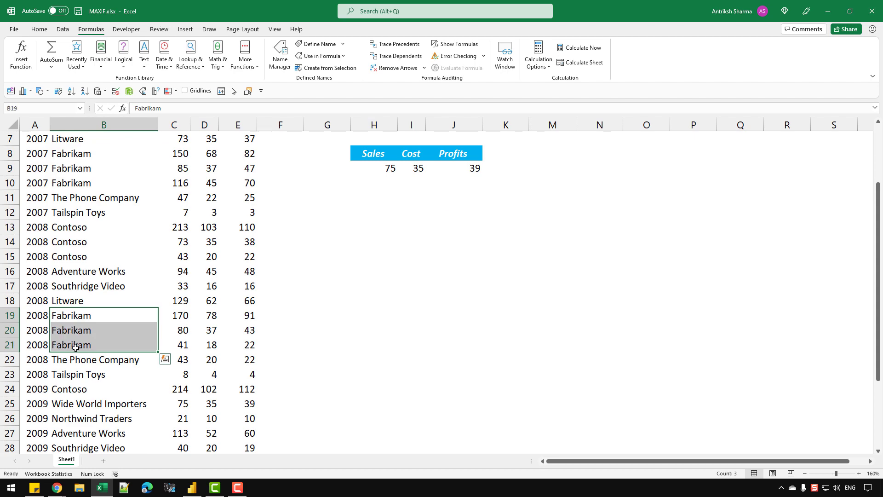
- Fill the brand Fabrikam down from B30 to B31:B33
scroll(75, 346, down, 4)
drag(79, 303, 82, 337)
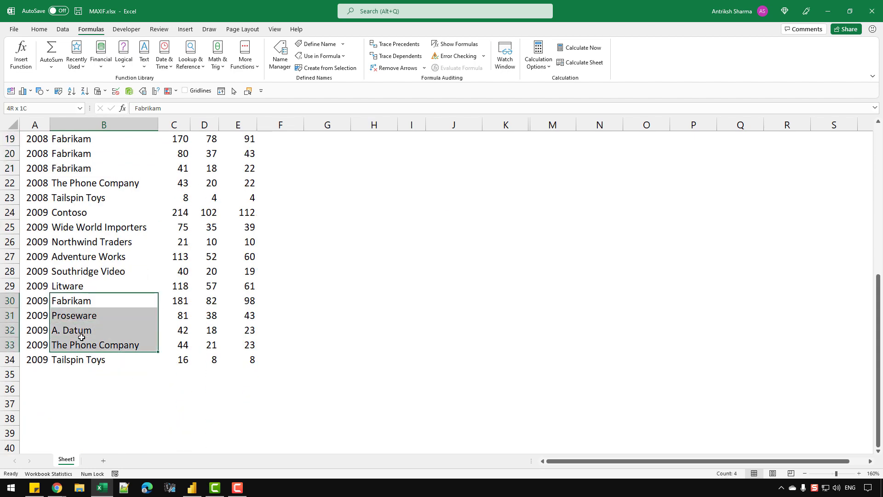
key(ctrl+d)
- Choose Contoso as the brand criterion in J3
scroll(230, 282, up, 6)
click(458, 168)
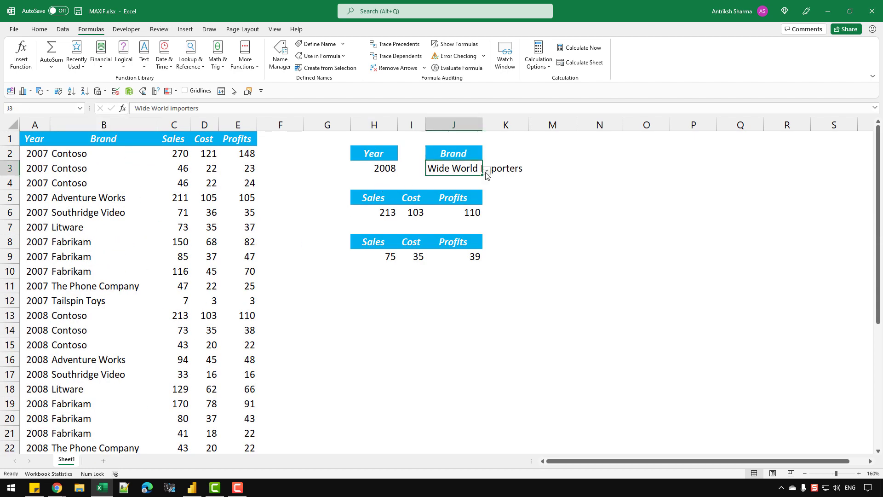
click(486, 171)
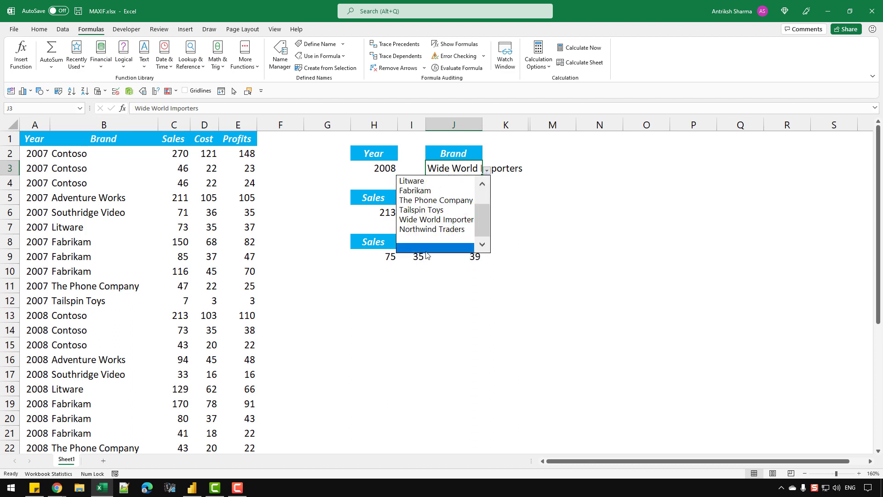
scroll(481, 220, up, 1)
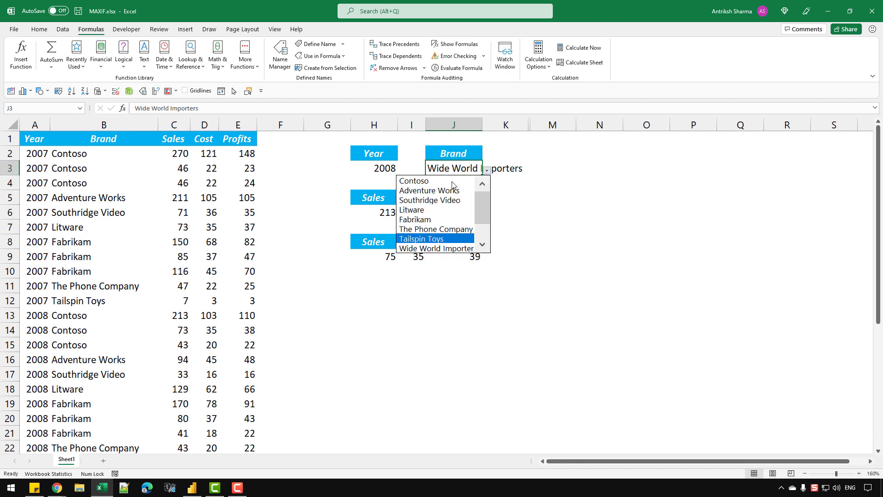
click(414, 183)
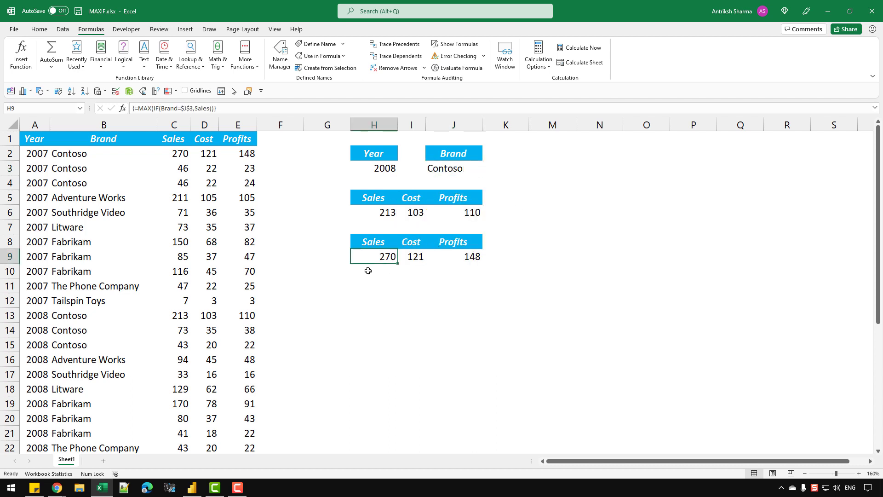
- Copy the Sales, Cost and Profits headers from H8:J8 to H11:J11
drag(371, 241, 460, 242)
key(ctrl+c)
click(371, 286)
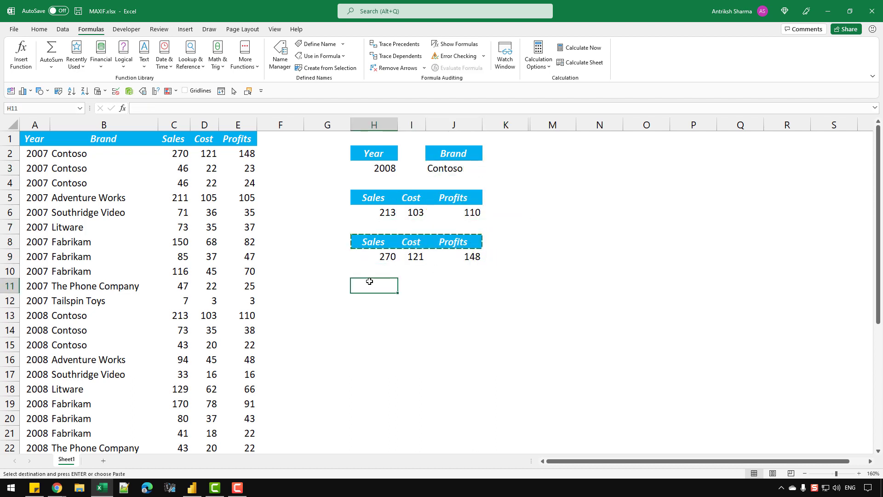
key(ctrl+v)
- Begin a formula in H12 that tests year and brand together: =IF((Year=H3)*(Brand=J3)
click(367, 303)
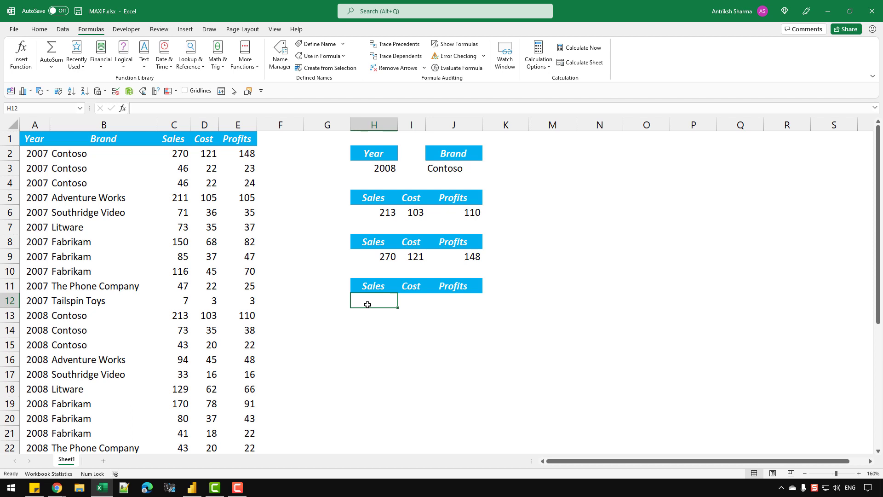
text(=IF(()
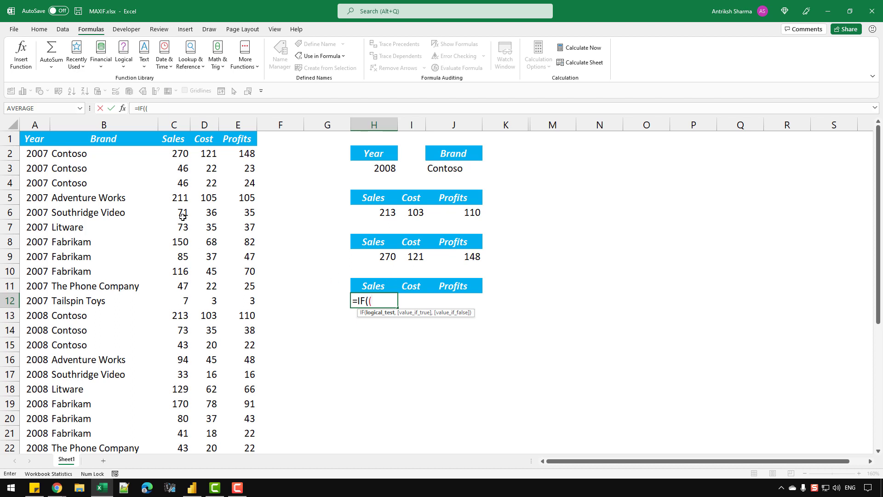
text(Year=)
click(377, 165)
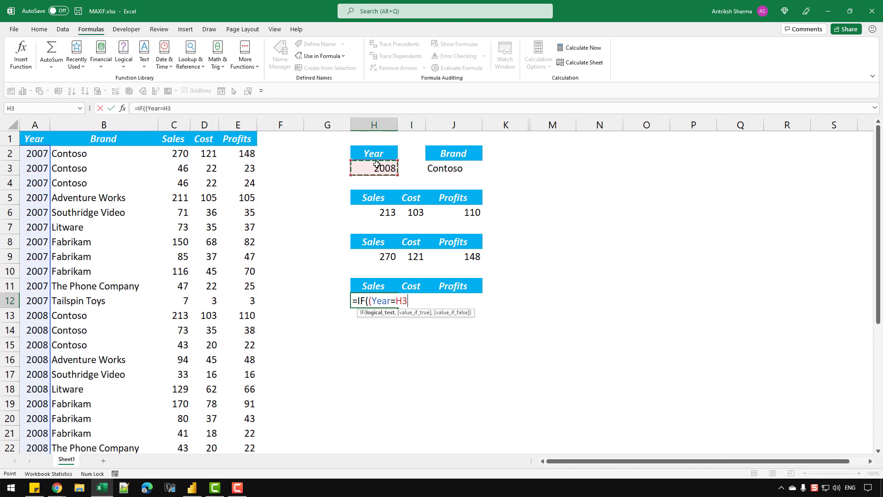
text()*(Brand=)
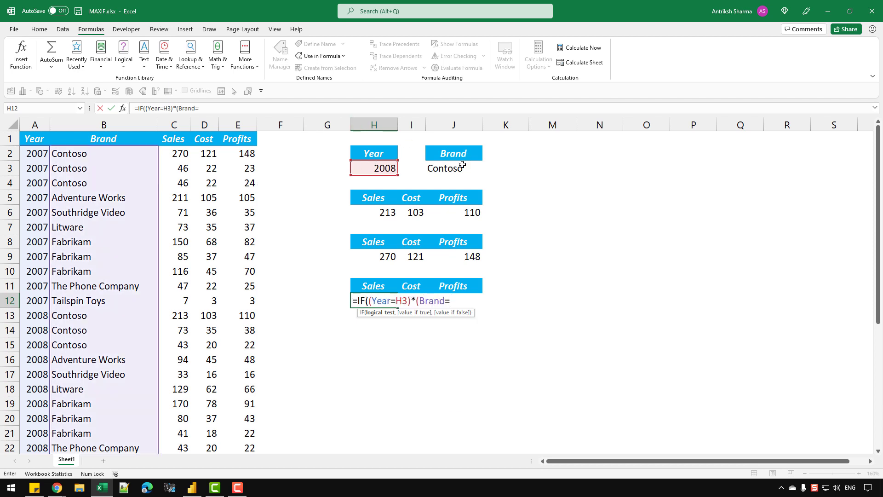
click(459, 168)
text())
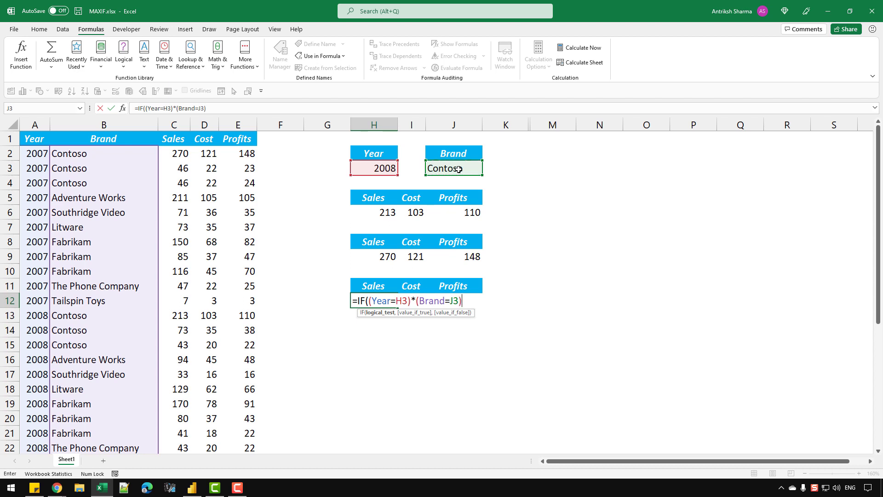
- Make the H3 and J3 references in the H12 formula absolute, as $H$3 and $J$3
double_click(402, 301)
key(F4)
double_click(467, 302)
key(F4)
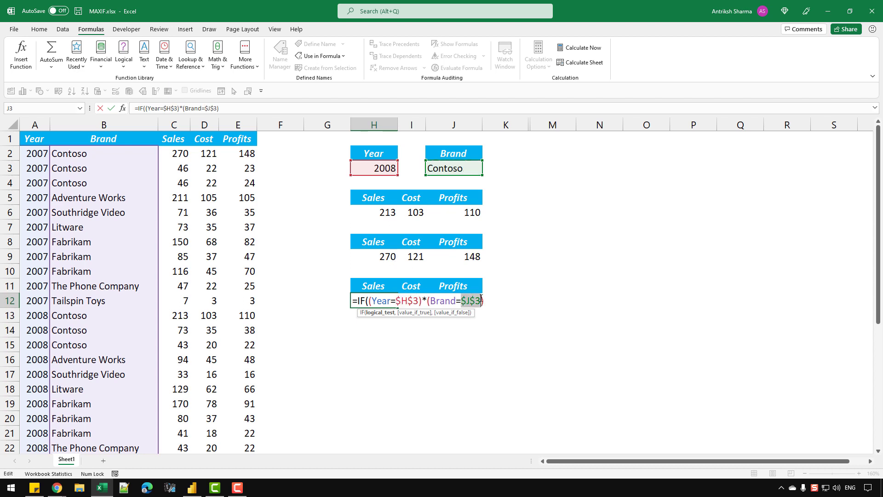
- Evaluate the whole year-and-brand condition in H12, and its (Year=$H$3) part alone, restoring the formula after each evaluation
click(485, 299)
drag(485, 299, 370, 301)
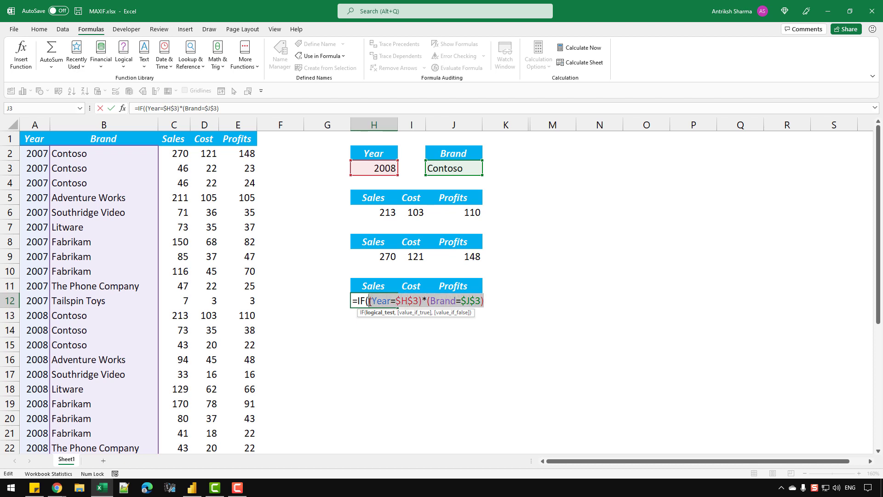
key(F9)
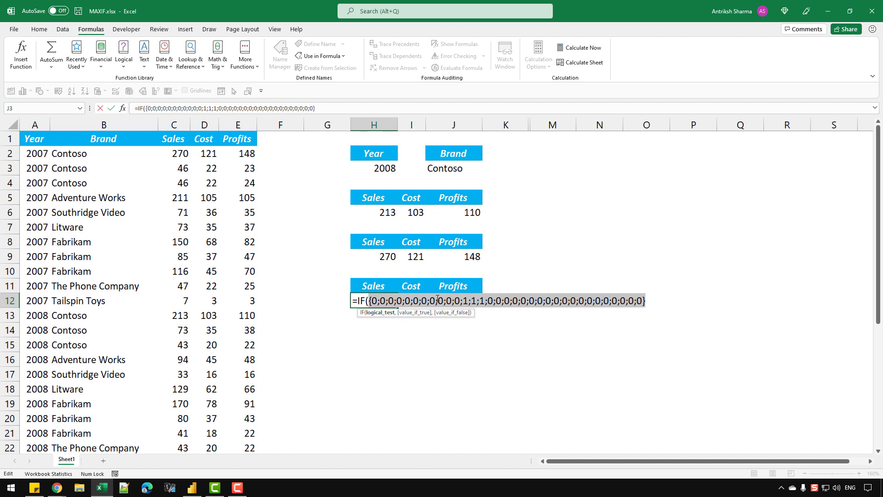
key(ctrl+z)
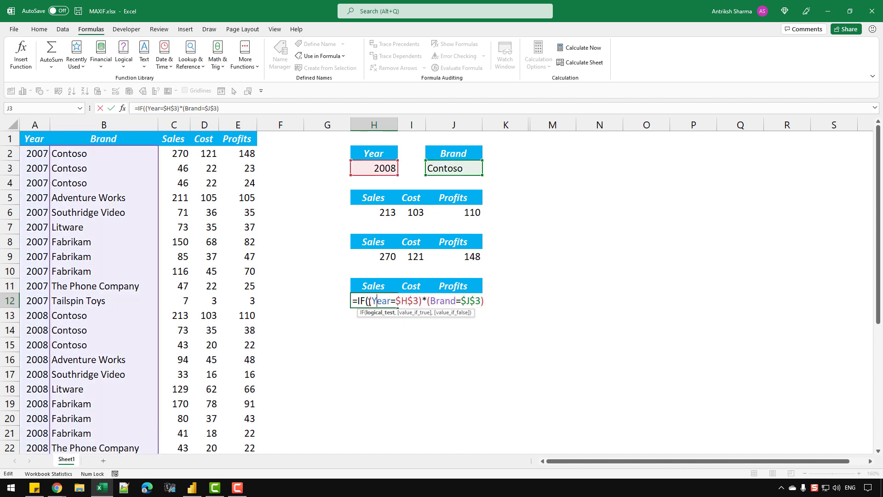
drag(370, 302, 422, 299)
key(F9)
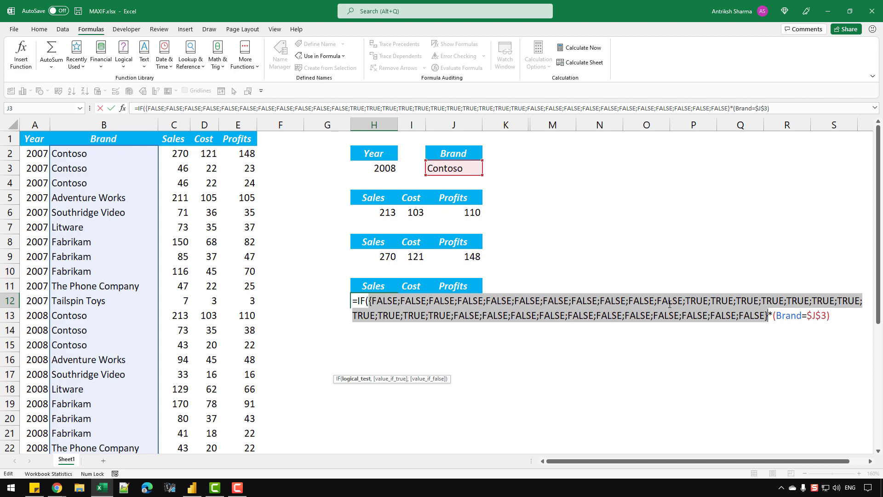
key(ctrl+z)
- Evaluate only the (Brand=$J$3) part of the H12 formula to examine its array, and restore the formula
click(429, 302)
key(shift+Right)
key(shift+Right)
key(shift+Right)
key(shift+Right)
key(shift+Right)
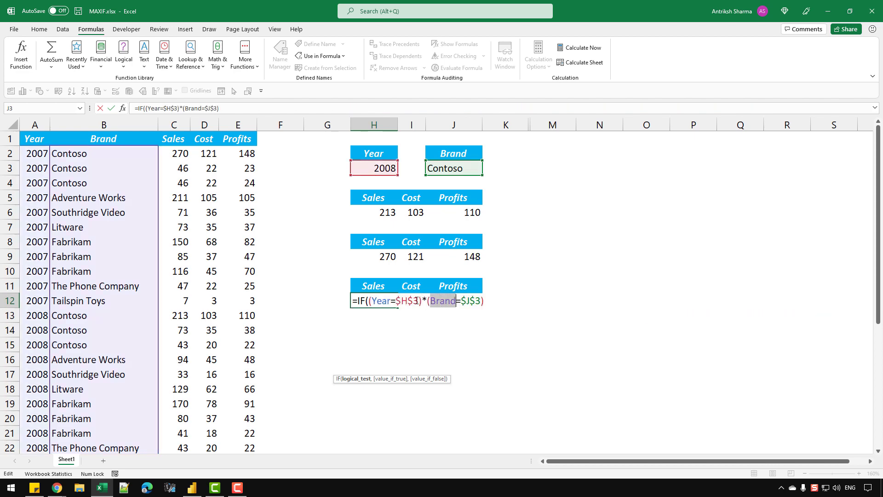
drag(426, 300, 486, 308)
key(F9)
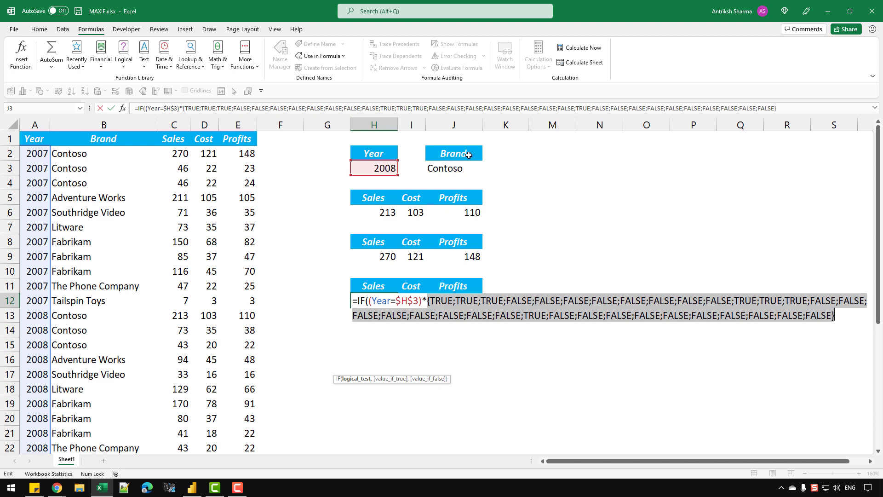
key(ctrl+z)
- Evaluate the product of both conditions again, examine its zeros ahead of the matching rows, and restore the formula
drag(485, 301, 369, 301)
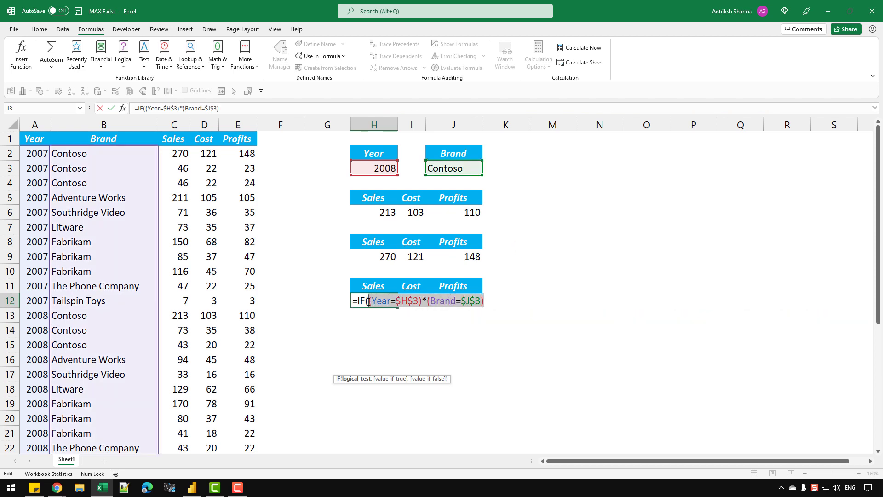
key(F9)
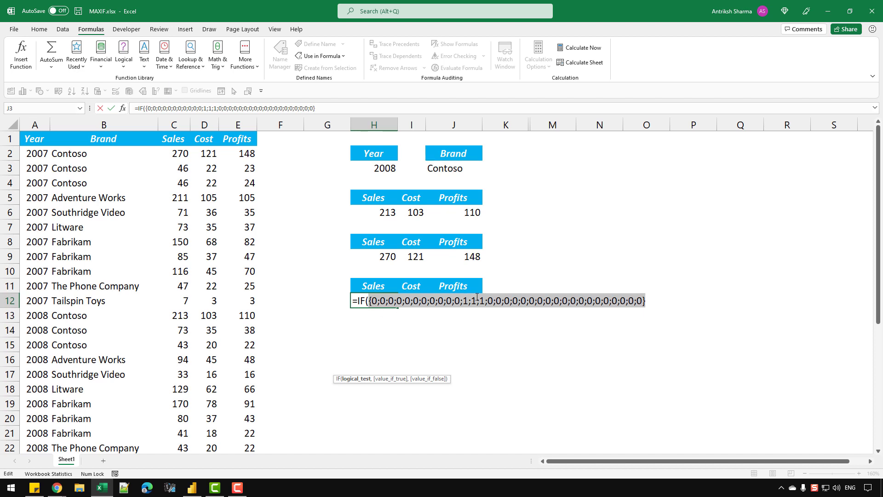
click(388, 301)
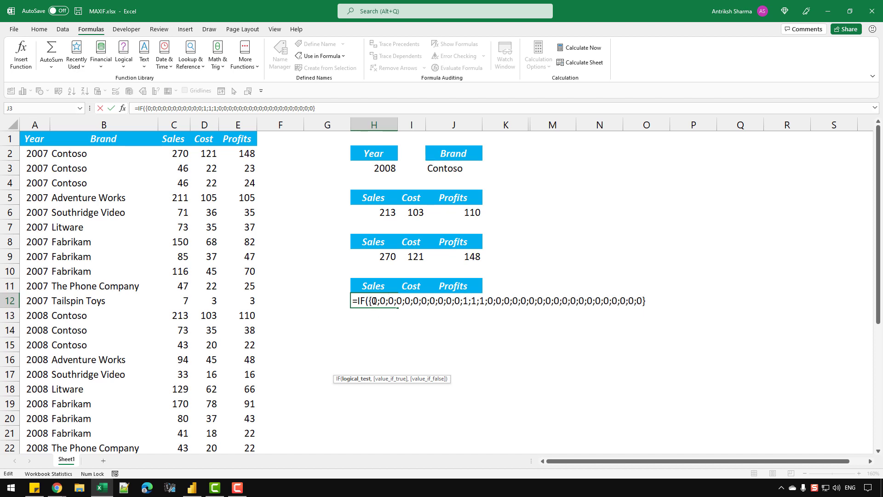
drag(373, 300, 464, 301)
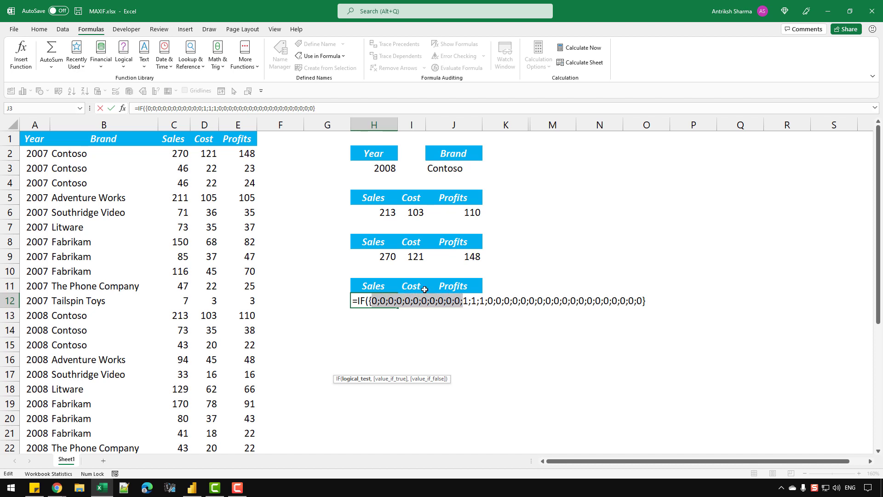
key(shift+Left)
key(ctrl+z)
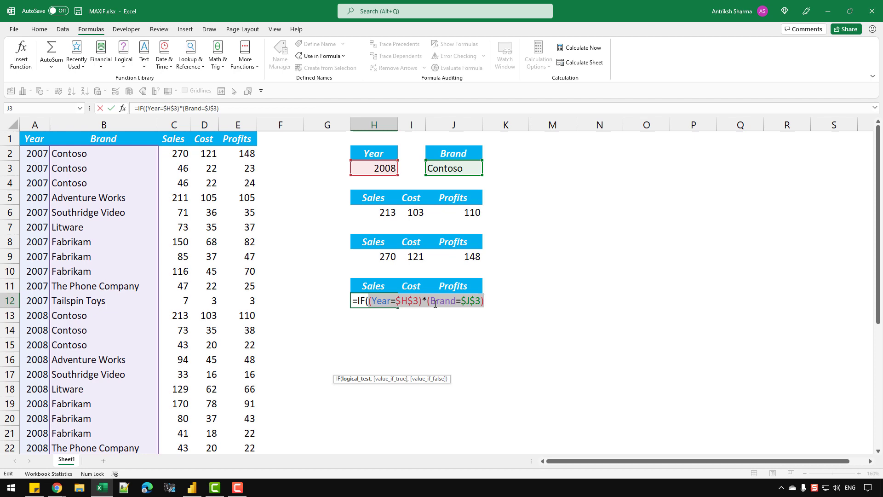
- Complete the H12 formula with Sales as the value if true and compare the spilled results with the 2008 Contoso sales
click(492, 301)
text(,Sales))
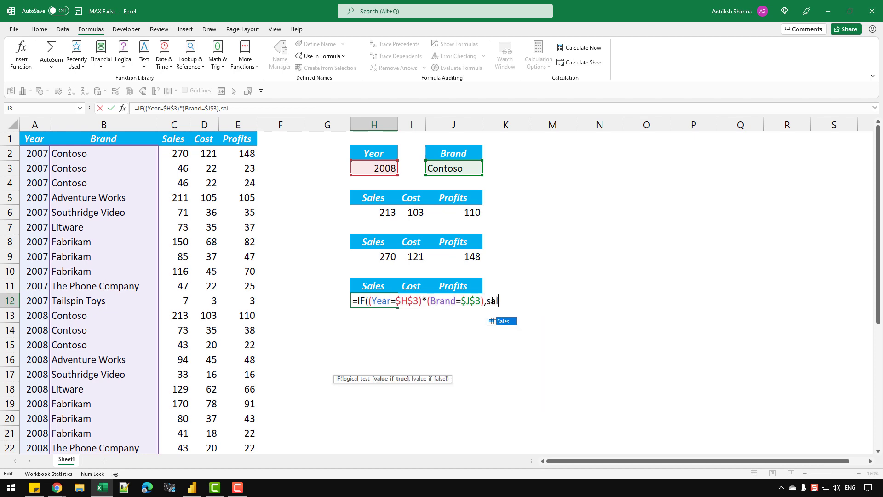
key(Return)
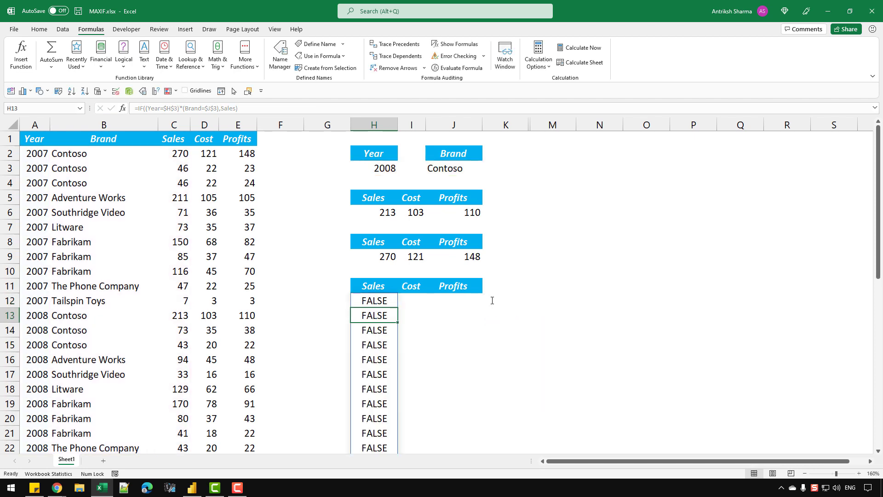
scroll(361, 201, down, 2)
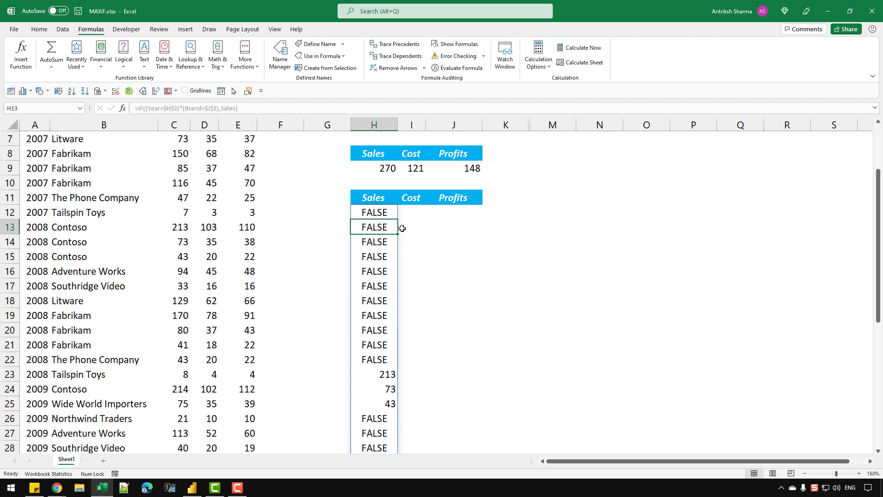
scroll(402, 228, down, 2)
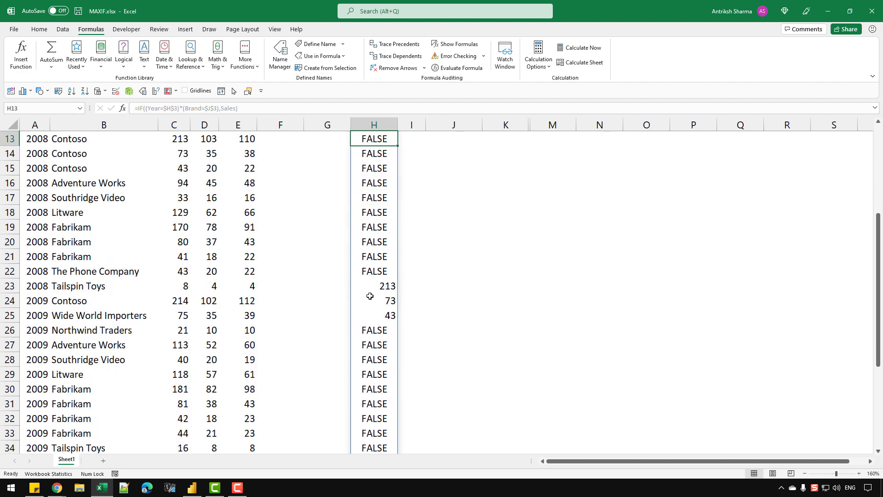
scroll(369, 296, up, 3)
drag(180, 272, 174, 305)
- Wrap the H12 formula in MAX and enter it as an array formula: =MAX(IF((Year=$H$3)*(Brand=$J$3),Sales))
double_click(372, 257)
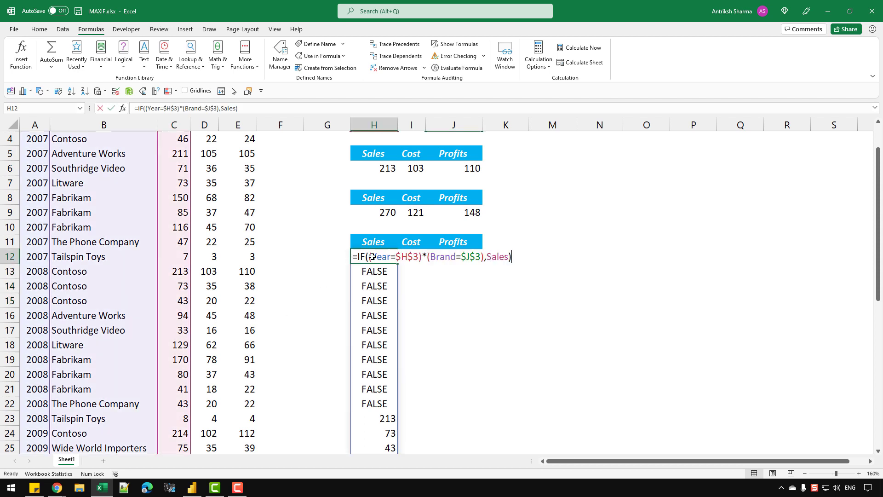
click(355, 256)
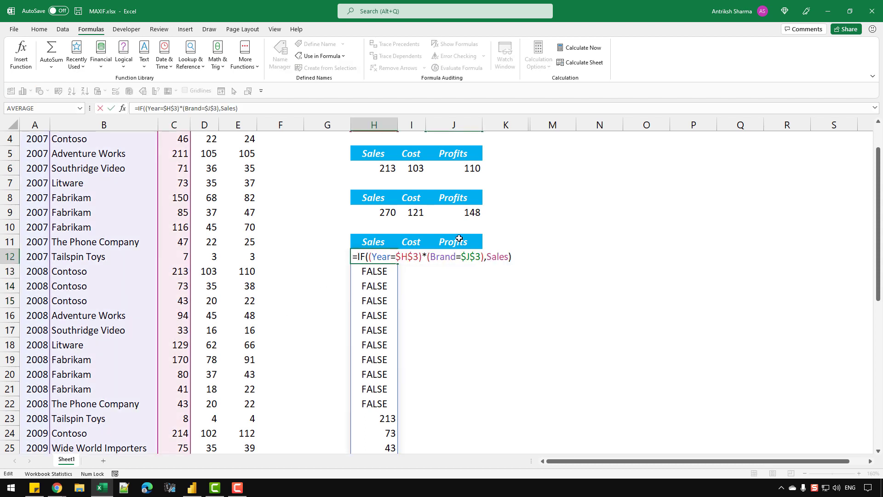
text(max)
key(Tab)
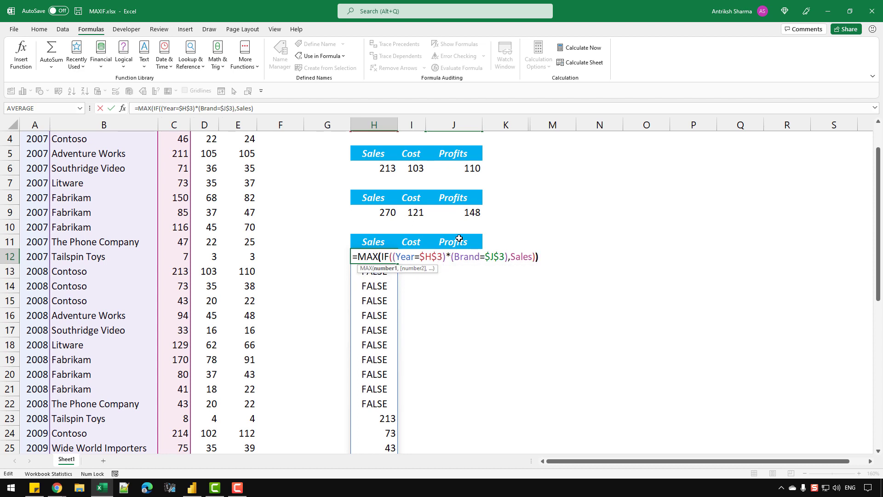
key(Return)
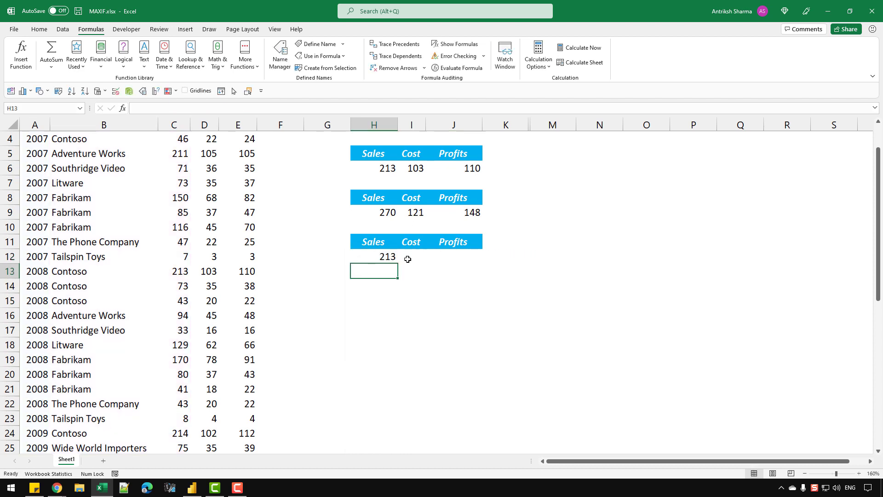
double_click(374, 257)
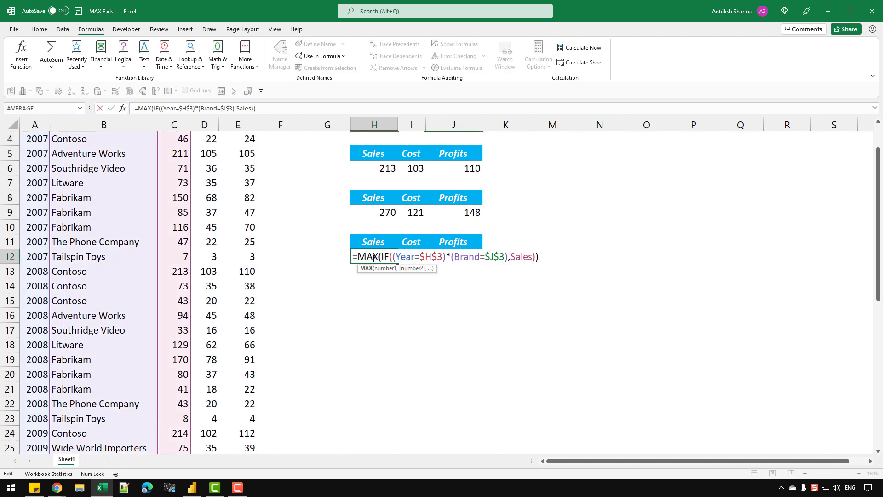
key(ctrl+shift+Return)
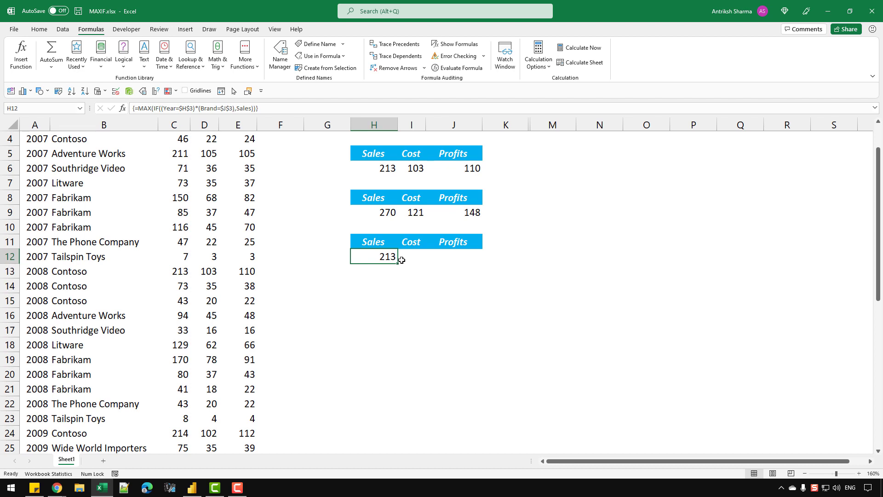
- Fill the array formula from H12 across to I12:J12 and check the copied formulas
drag(399, 262, 478, 265)
click(424, 260)
click(457, 262)
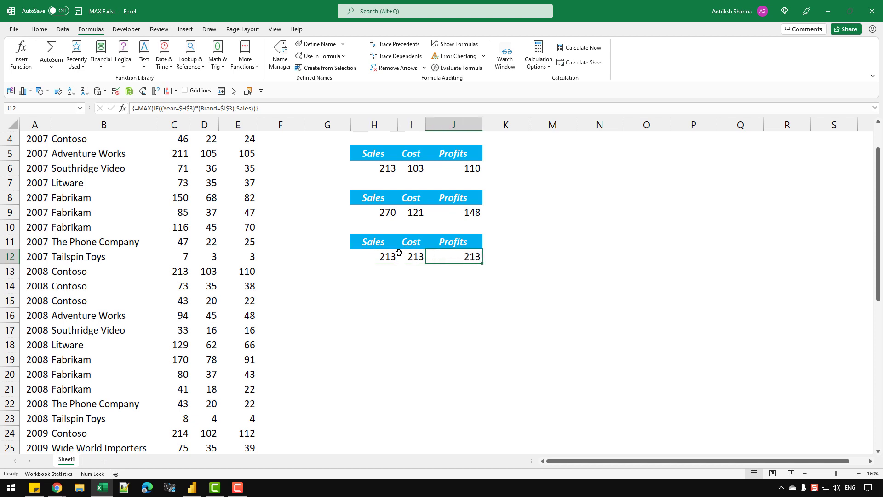
- Replace Sales with Cost as the value if true in the I12 MAX-IF formula
double_click(400, 256)
double_click(561, 253)
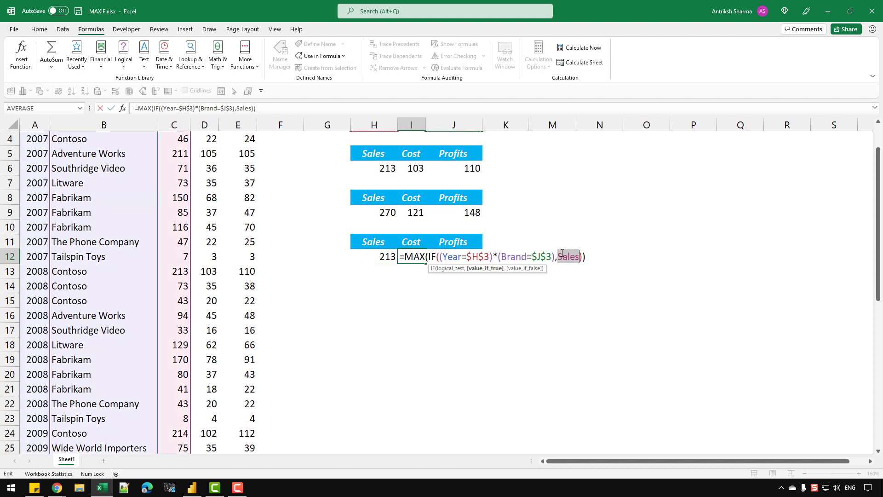
text(Cost)
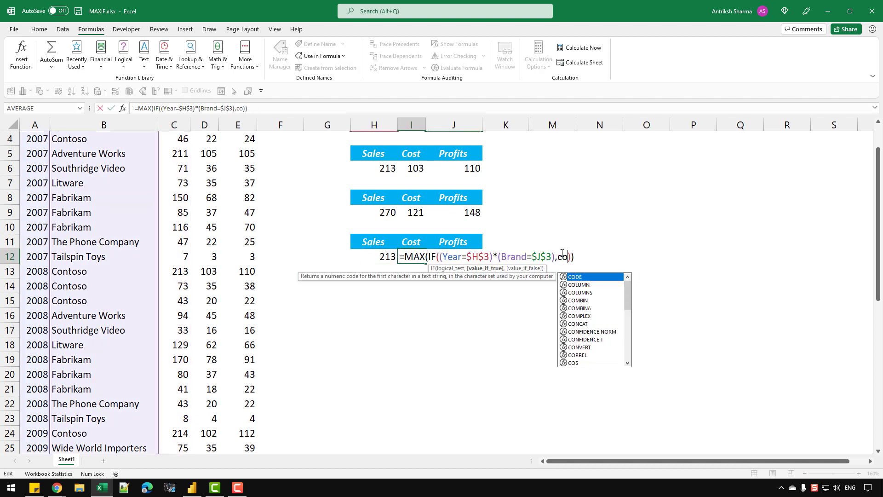
key(Return)
- Replace Sales with Profits as the value if true in the J12 MAX-IF formula
key(Up)
key(Right)
key(F2)
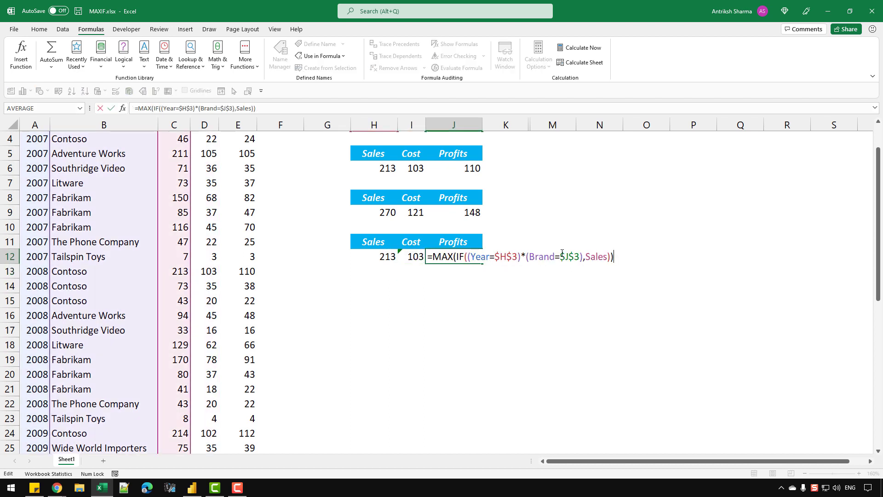
key(Left)
key(Left)
key(ctrl+shift+Left)
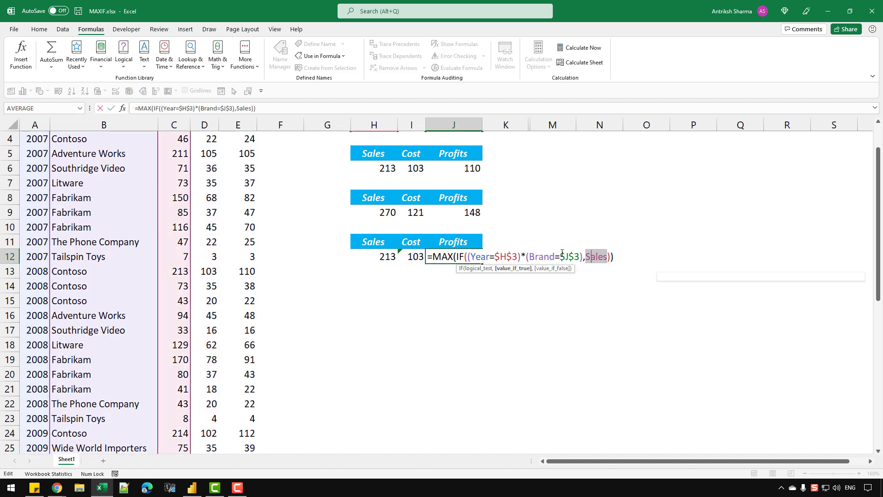
text(prof)
key(Tab)
key(Return)
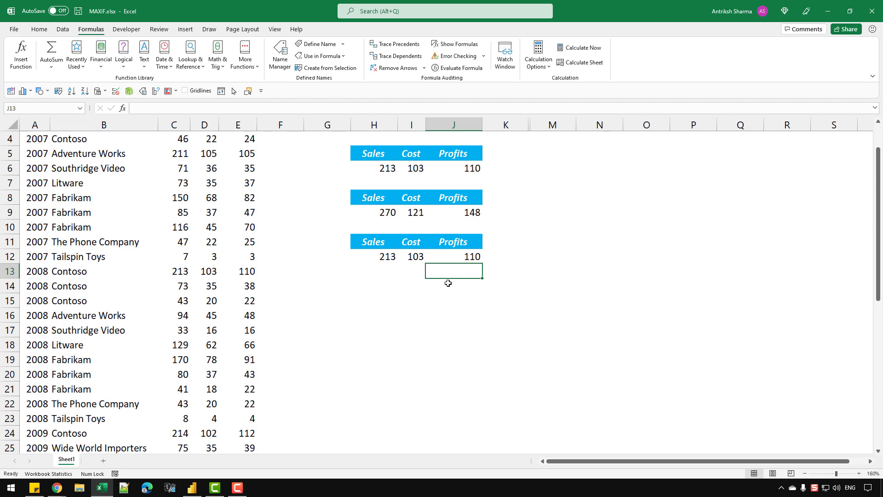
- Turn on filters for the data table and filter the Year column to show only 2008
scroll(437, 283, up, 1)
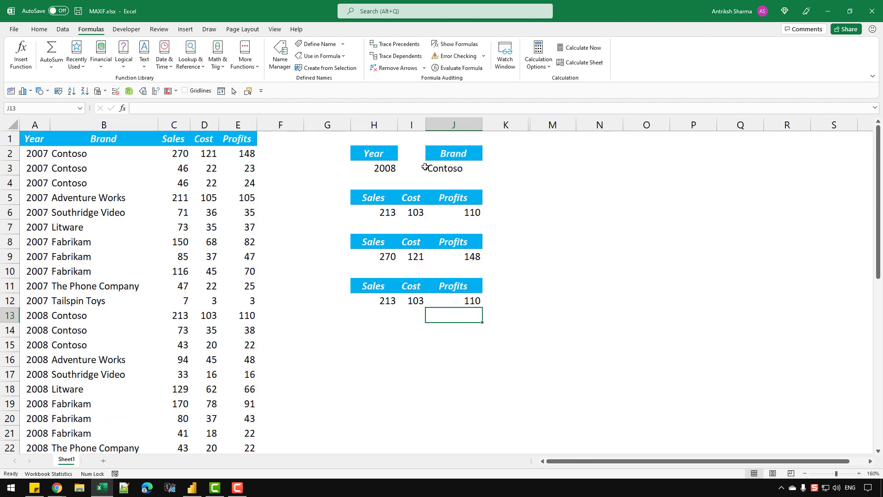
click(148, 145)
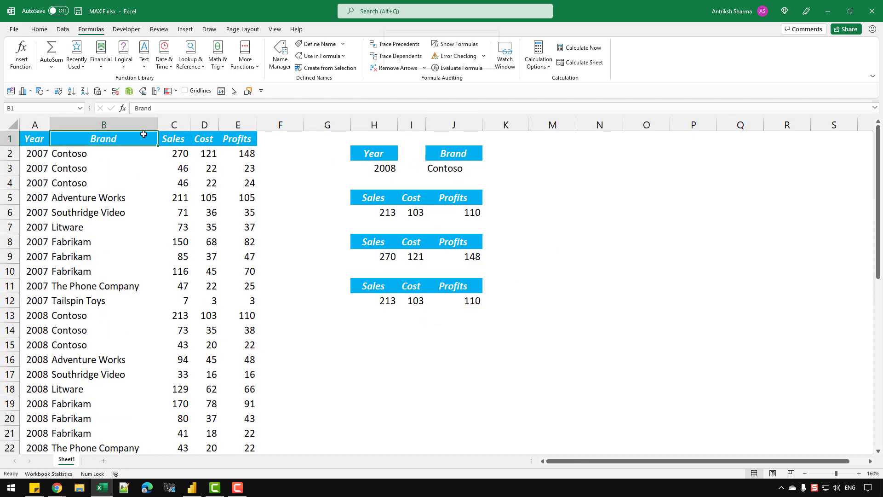
key(ctrl+shift+l)
click(45, 140)
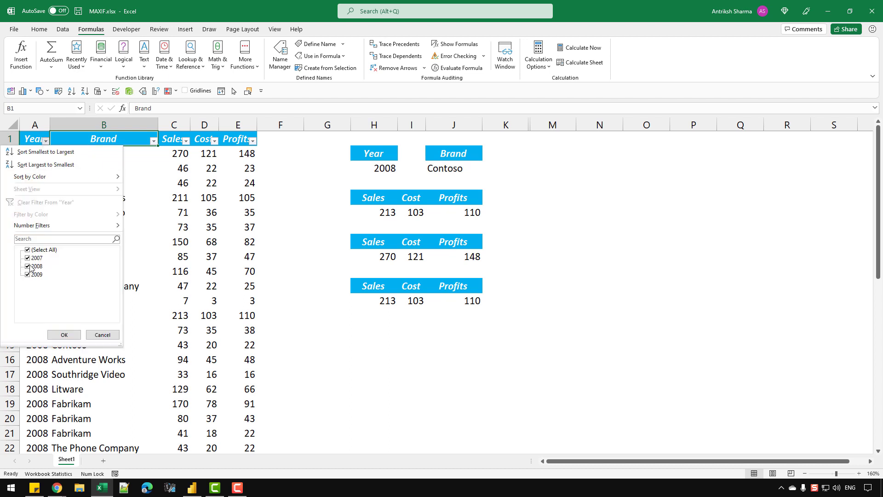
click(28, 258)
click(27, 275)
click(27, 275)
click(64, 334)
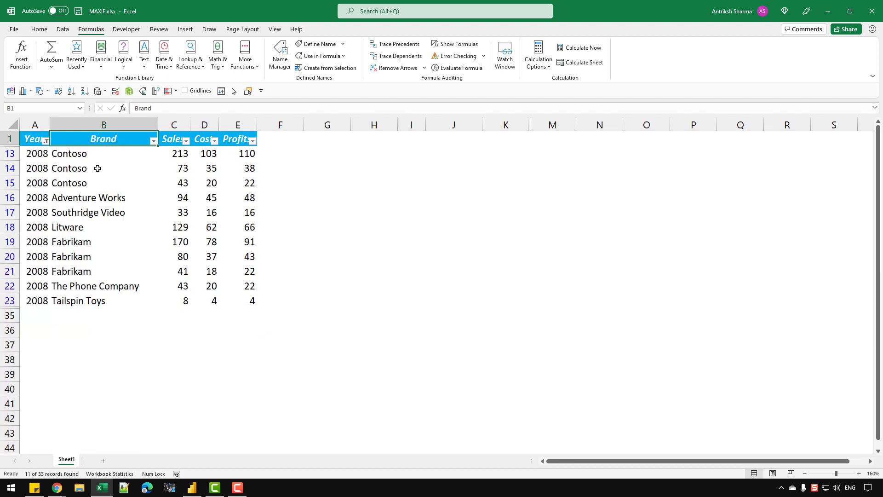
- Check the highest 2008 Contoso Cost and Profits in the filtered rows, and remove the filters
click(215, 152)
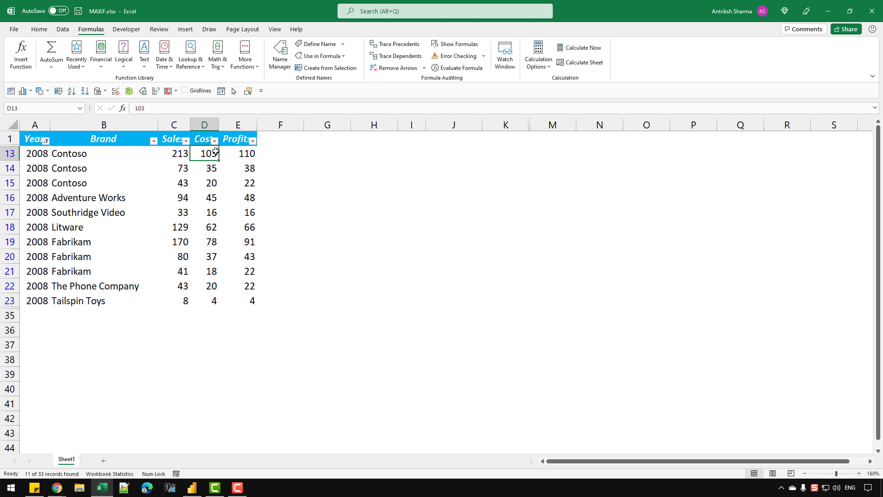
click(250, 154)
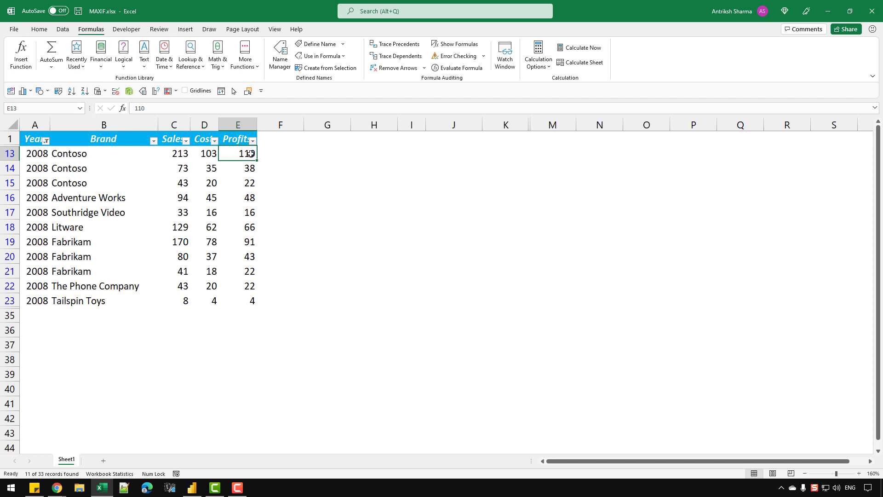
key(ctrl+shift+l)
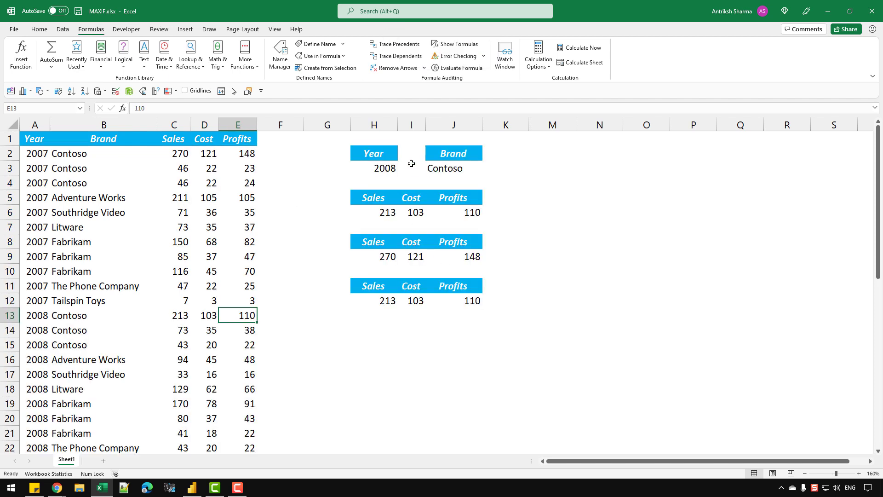
- Set the Year criterion in H3 to 2007 and compare the row 12 results with the 2007 Contoso figures
click(390, 167)
click(402, 170)
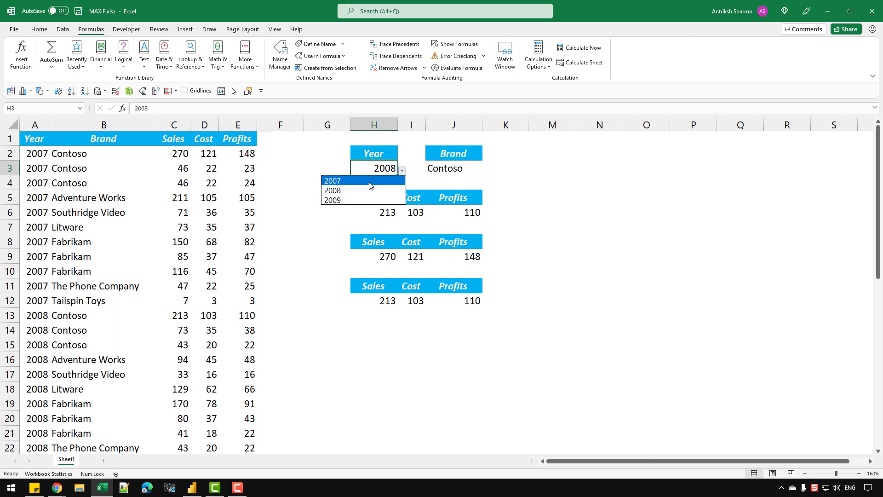
click(371, 186)
click(380, 302)
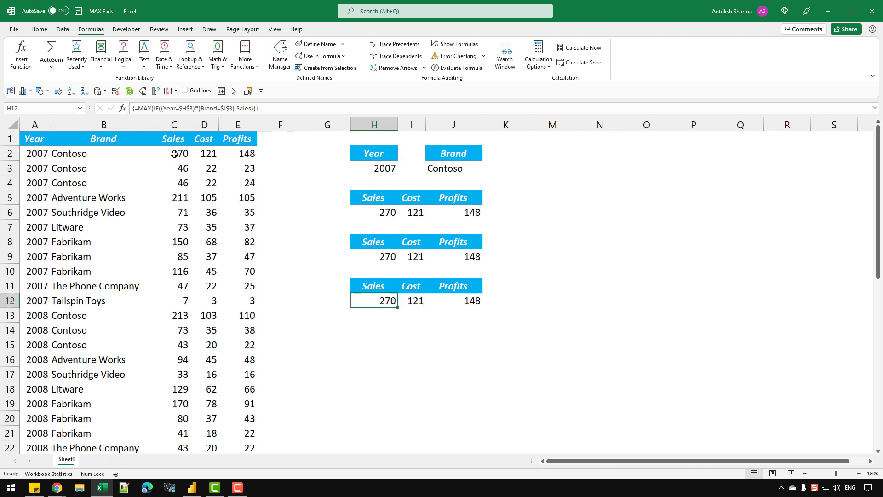
click(174, 155)
click(203, 154)
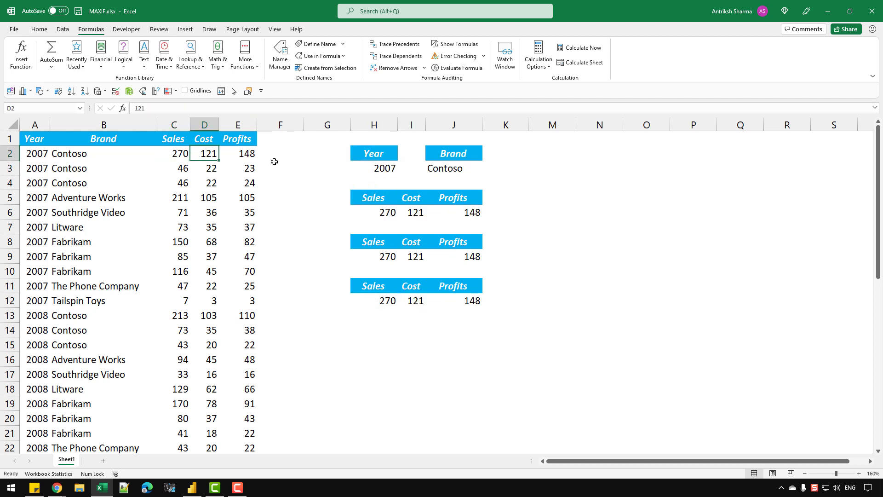
click(256, 146)
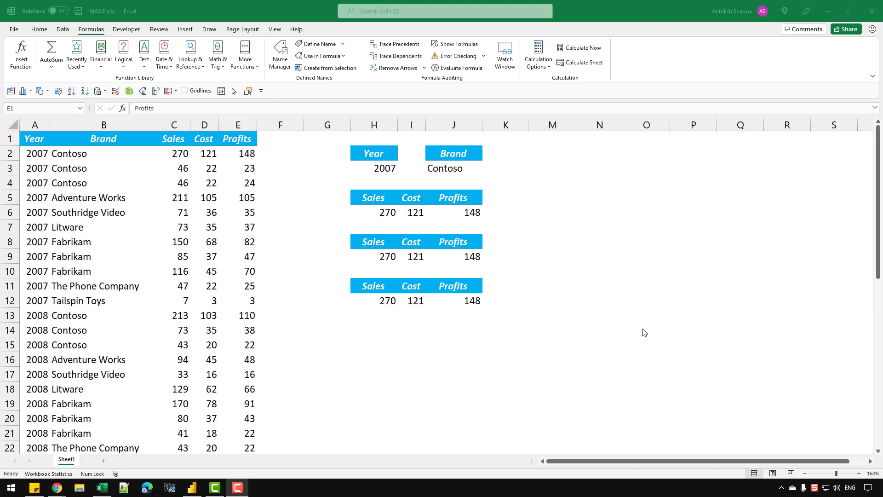